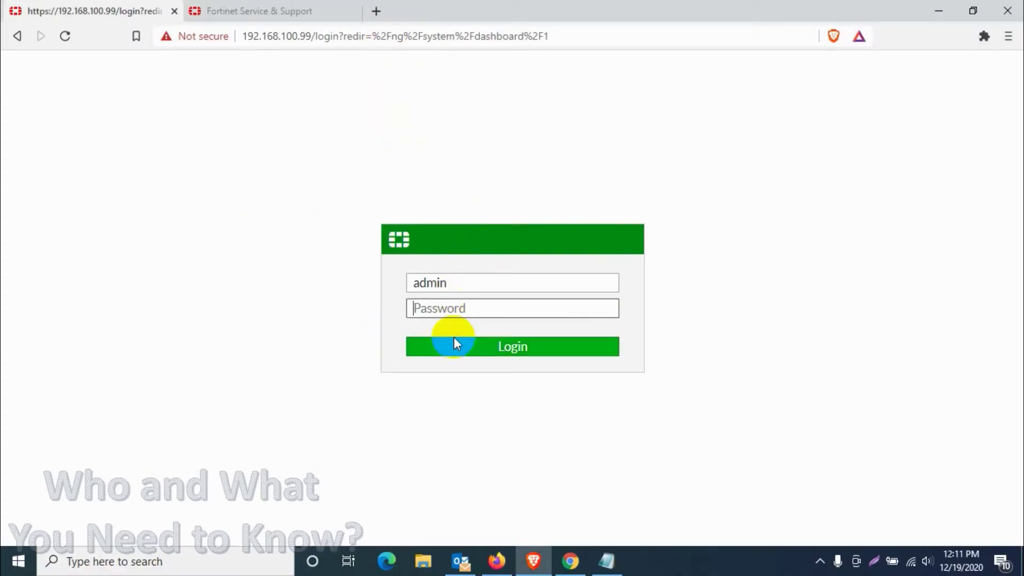
Step: Strip the redirect from the login URL and reload 192.168.100.99
left_click_drag(347, 35, 584, 35)
key("BackSpace")
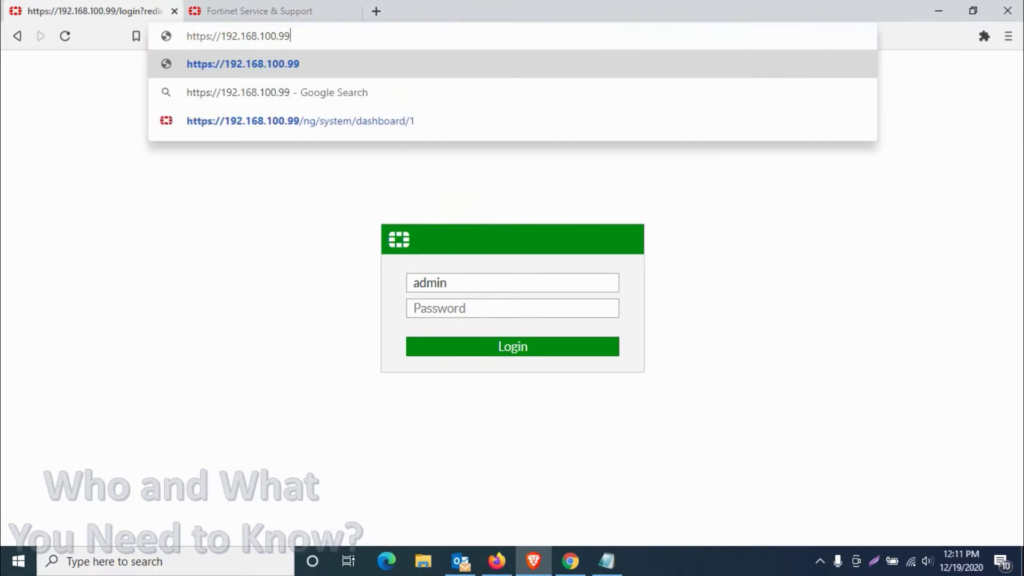
key("Return")
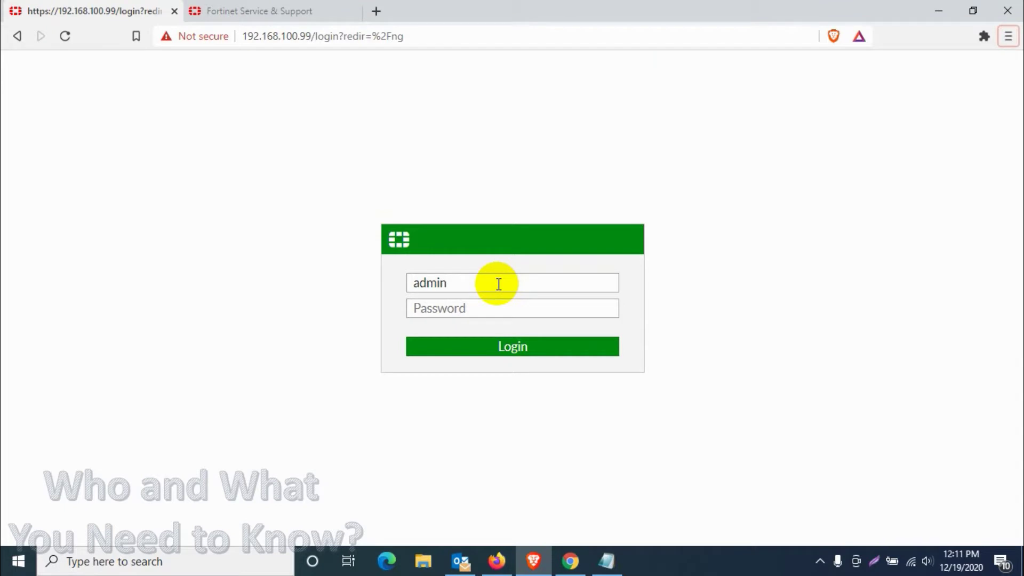
Step: Log in to the FortiGate-100E web page with the administrator password
left_click(567, 309)
key("ctrl+v")
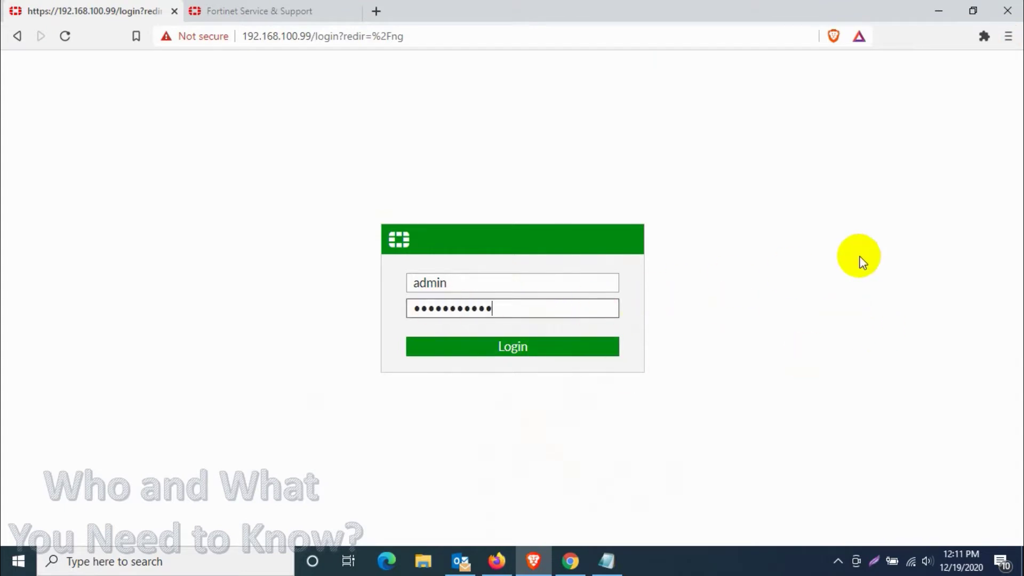
left_click(537, 348)
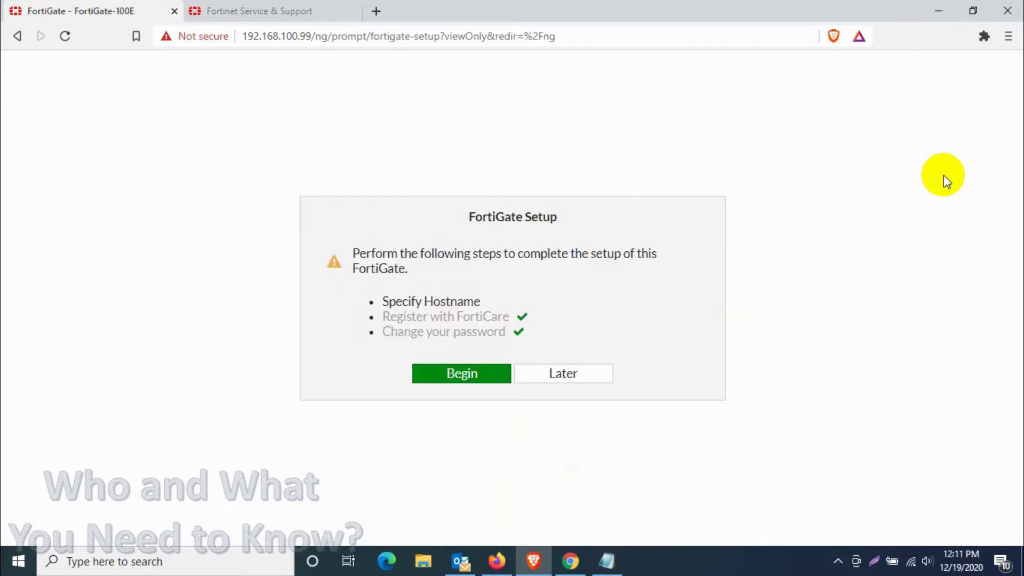
Step: Choose Later on FortiGate Setup and verify firmware v6.2.2 build1010 on host FortiGate-100E
left_click(526, 380)
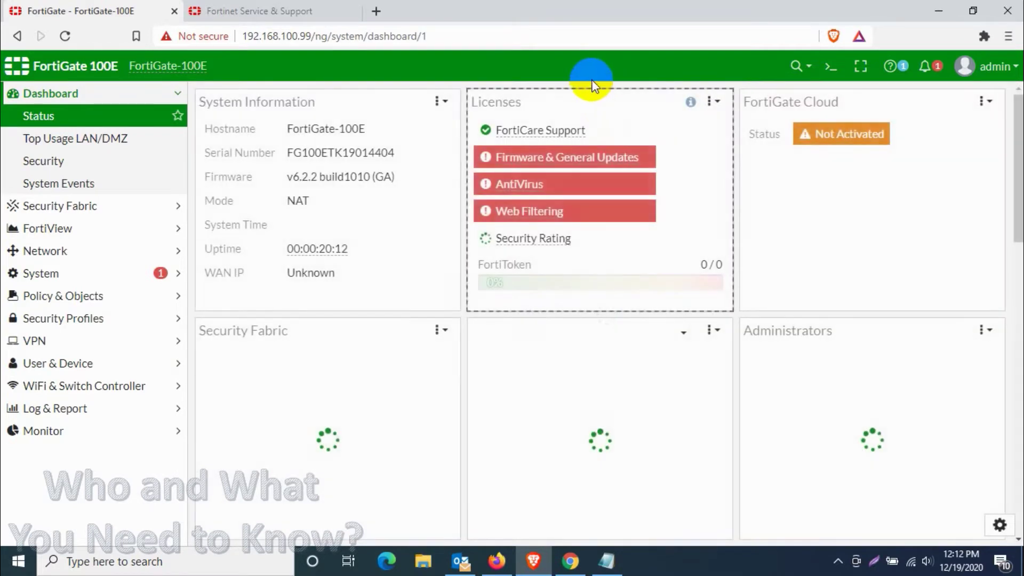
left_click(320, 179)
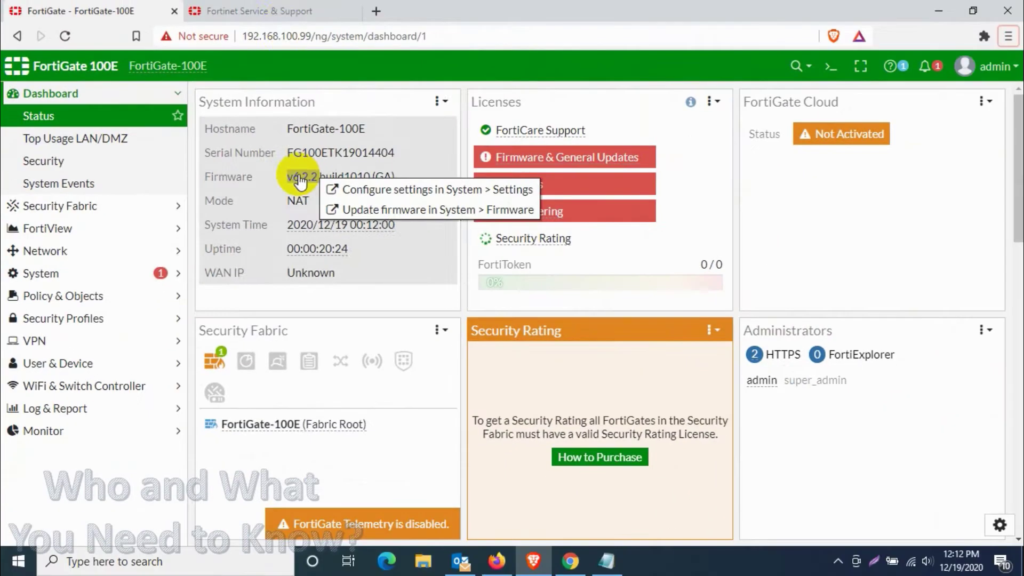
left_click_drag(287, 129, 366, 136)
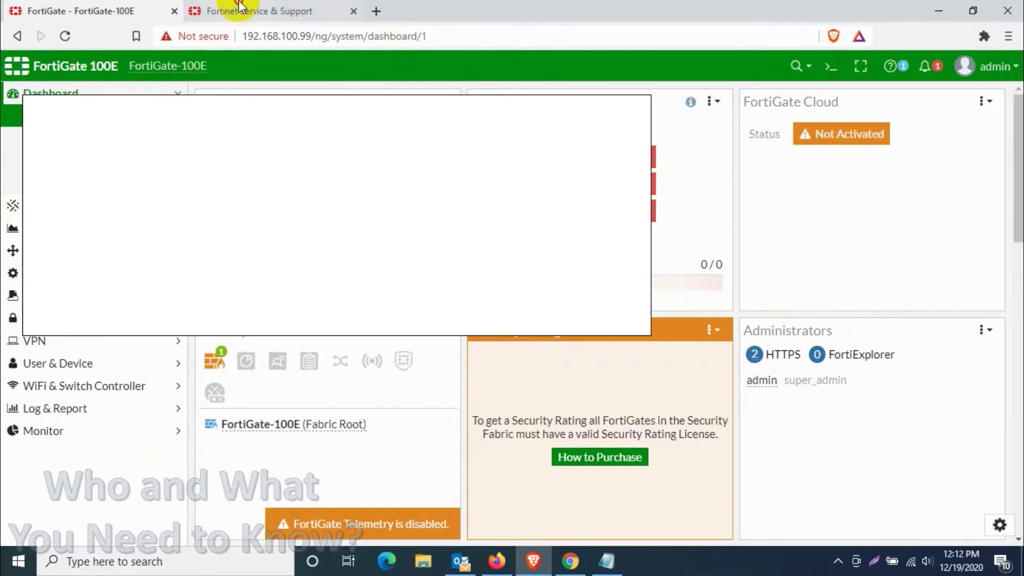
Step: Open the Firmware Images Upgrade Path tool and select product FortiGate-100E
left_click(239, 9)
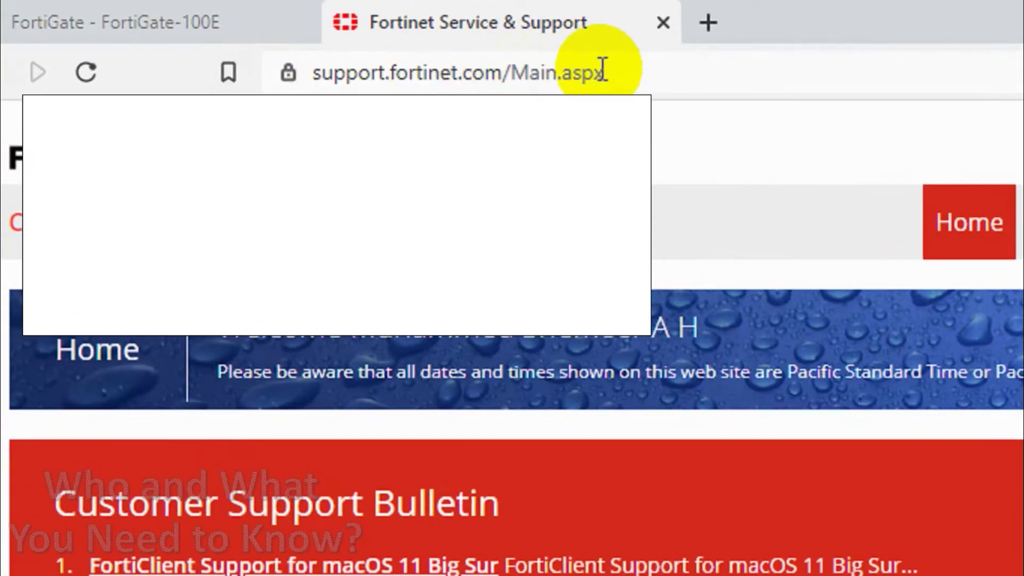
mouse_move(773, 213)
left_click(773, 292)
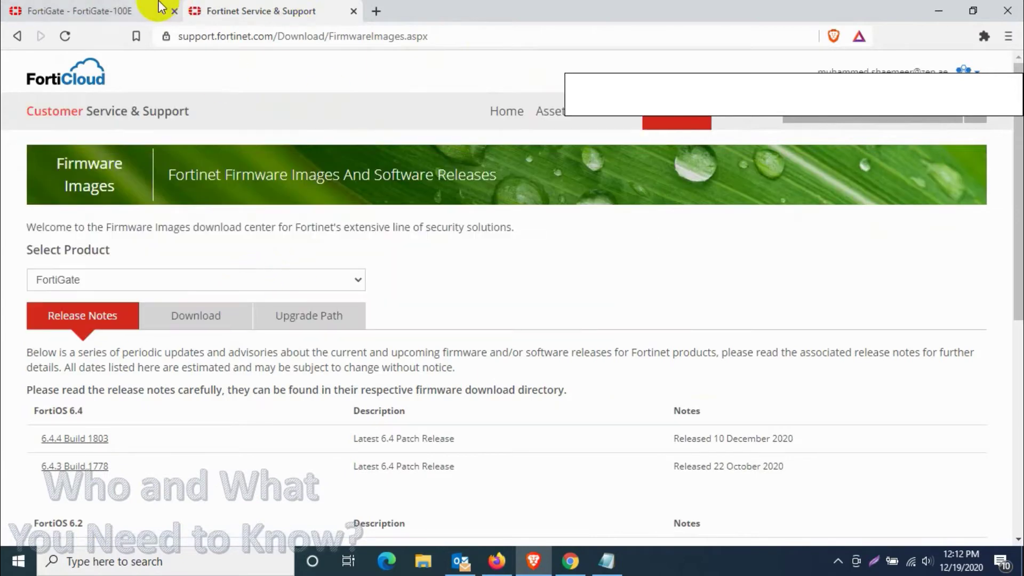
left_click(323, 327)
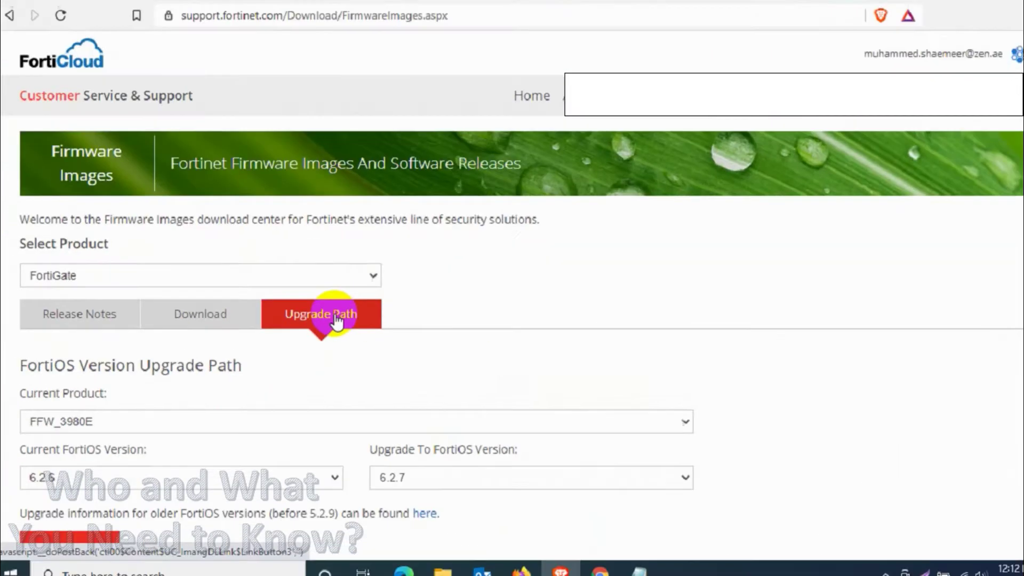
scroll(322, 315, "down", 1)
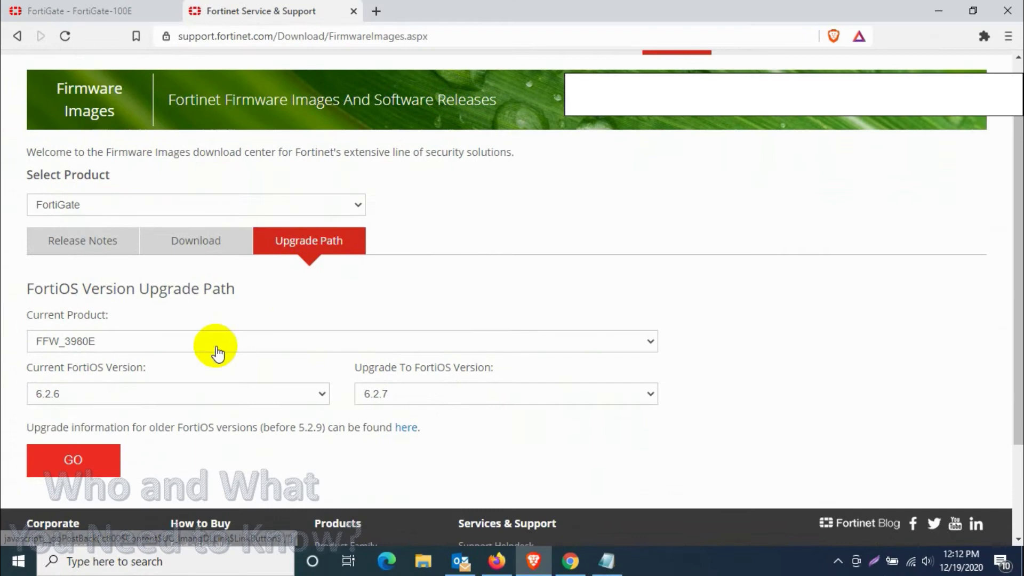
left_click(218, 353)
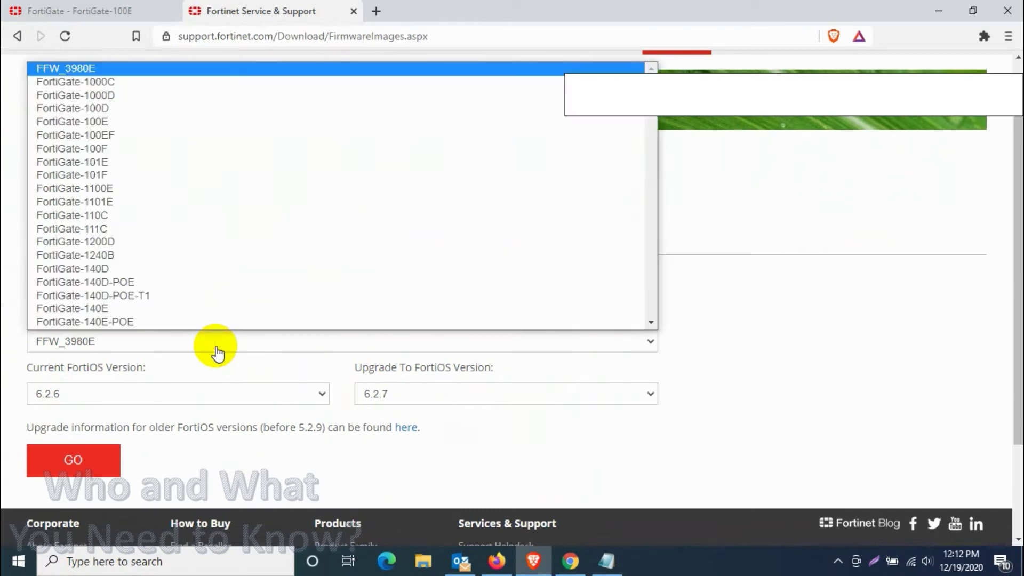
left_click(126, 121)
Step: Set current version 6.2.2 and target 6.4.4, then generate the upgrade path
left_click(100, 11)
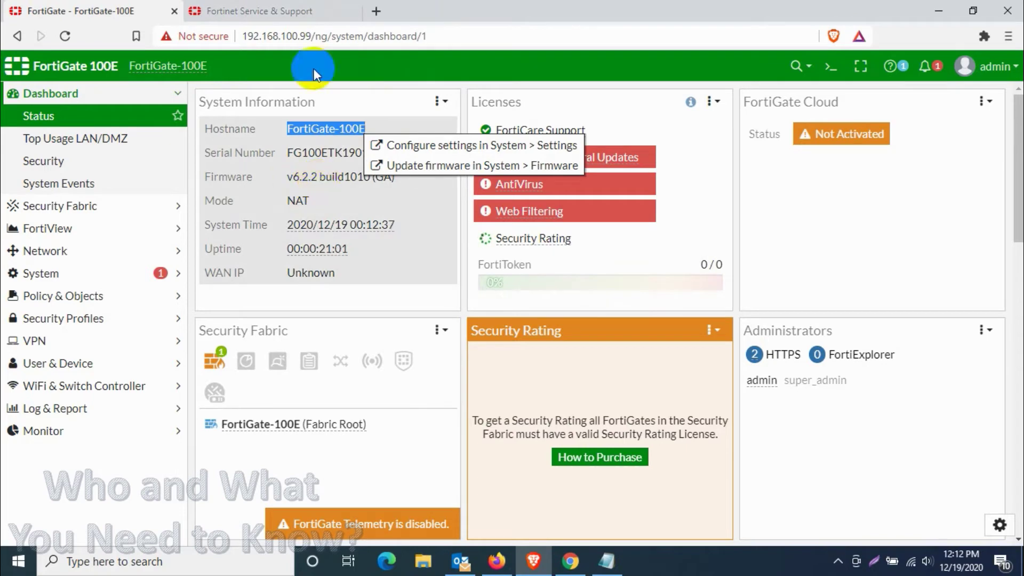
left_click(289, 11)
left_click(213, 393)
scroll(240, 283, "down", 4)
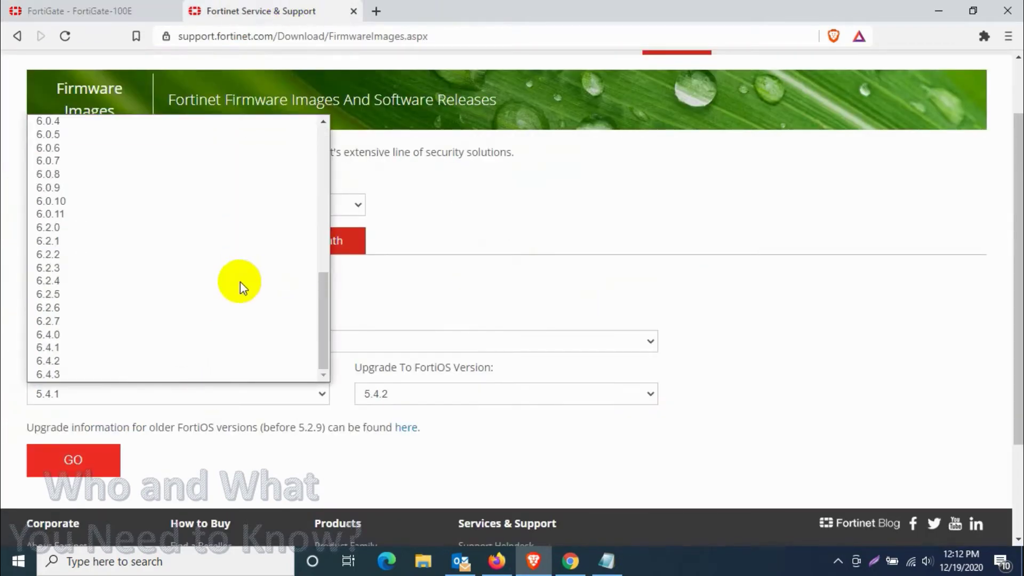
left_click(94, 8)
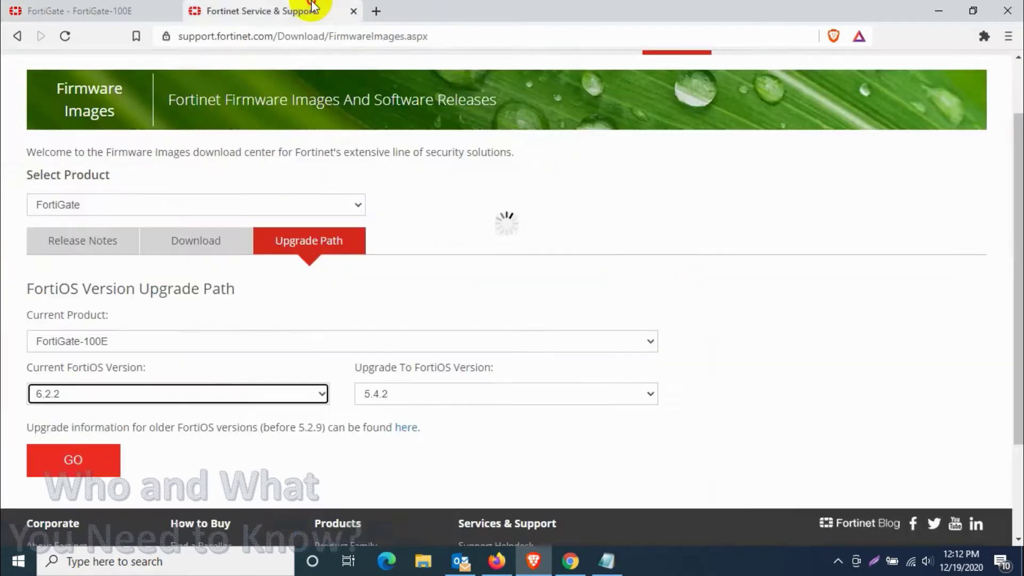
left_click(651, 395)
scroll(652, 401, "down", 2)
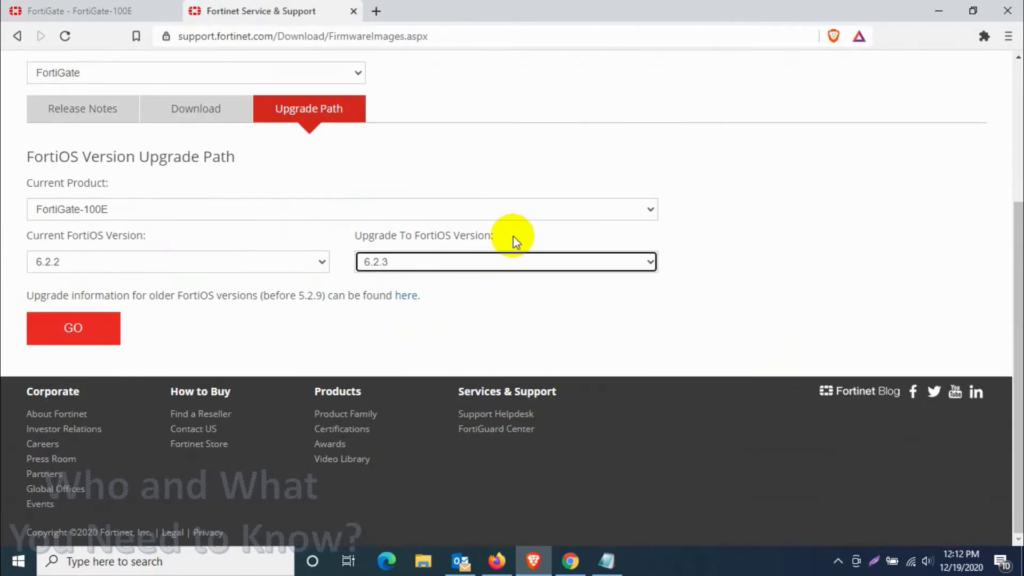
left_click(509, 261)
left_click(440, 400)
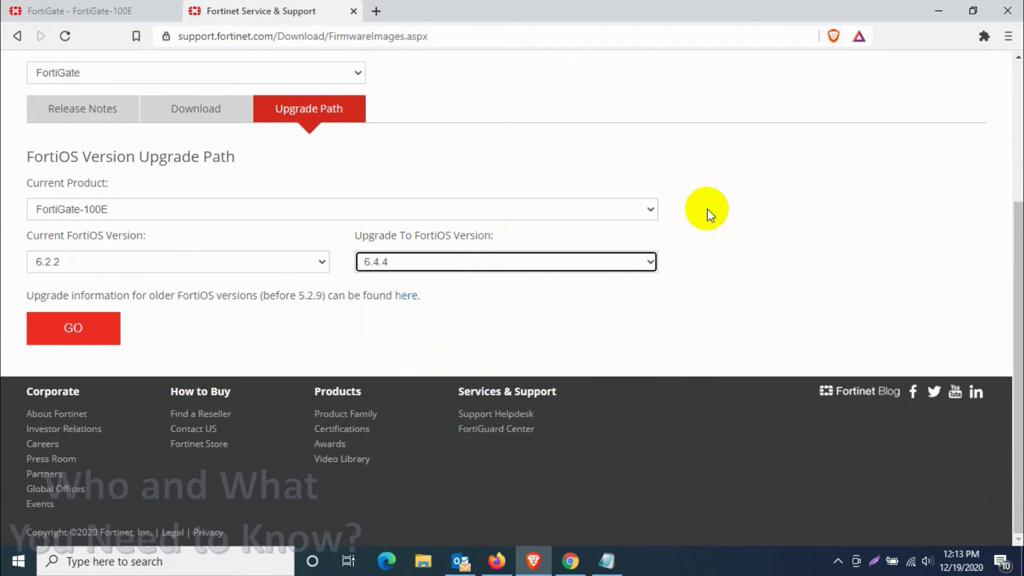
scroll(752, 204, "up", 1)
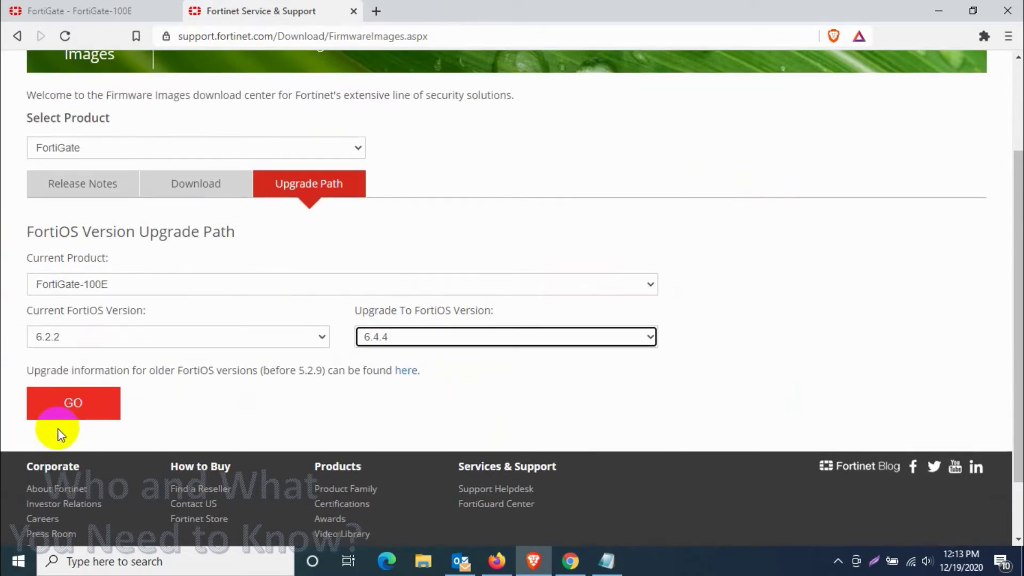
left_click(63, 406)
Step: Review the path steps: 6.4.0 build 1579, 6.4.2 build 1723, 6.4.4 build 1803
scroll(625, 309, "down", 4)
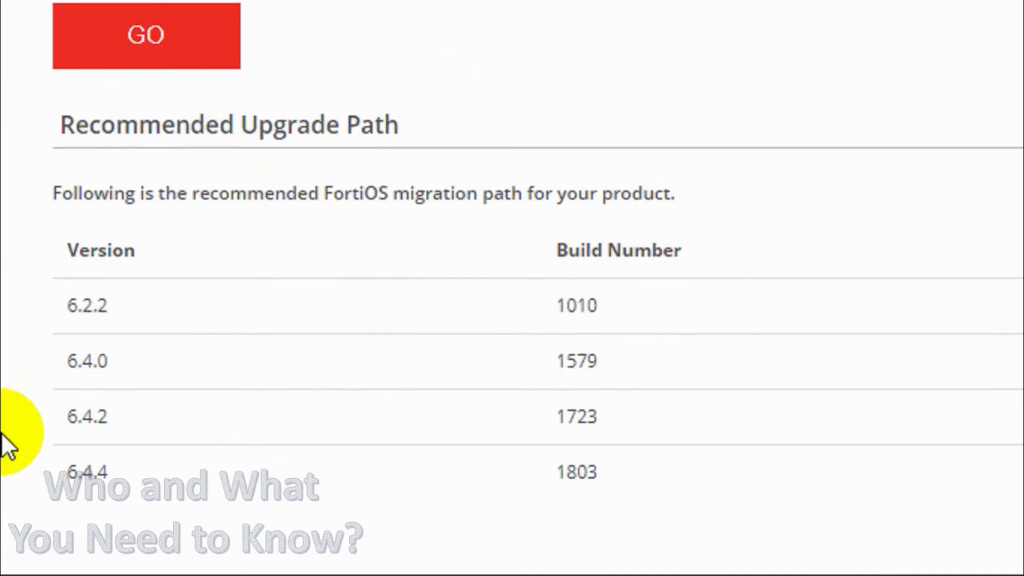
scroll(6, 445, "down", 1)
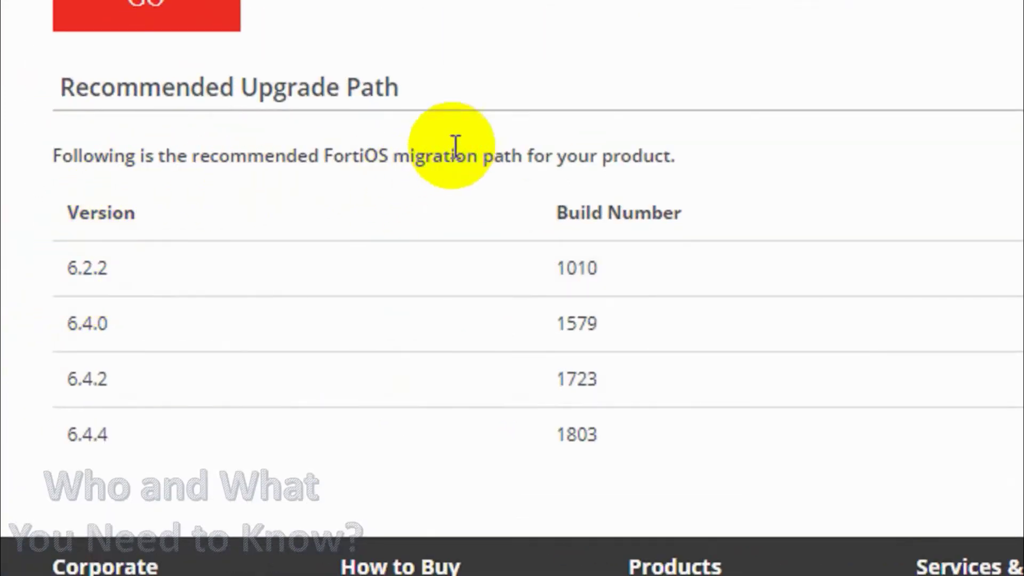
left_click_drag(67, 329, 127, 323)
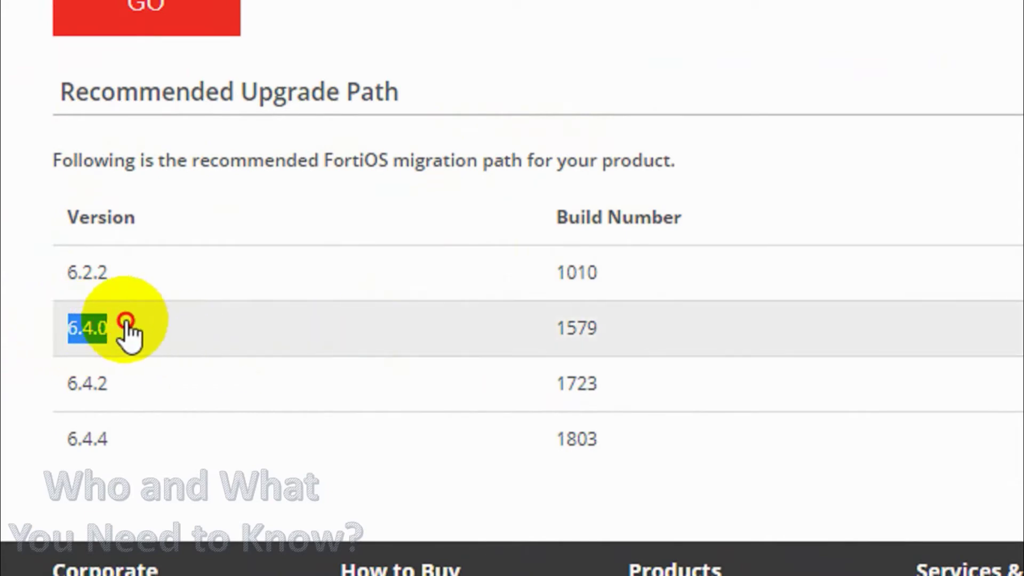
left_click_drag(555, 329, 616, 335)
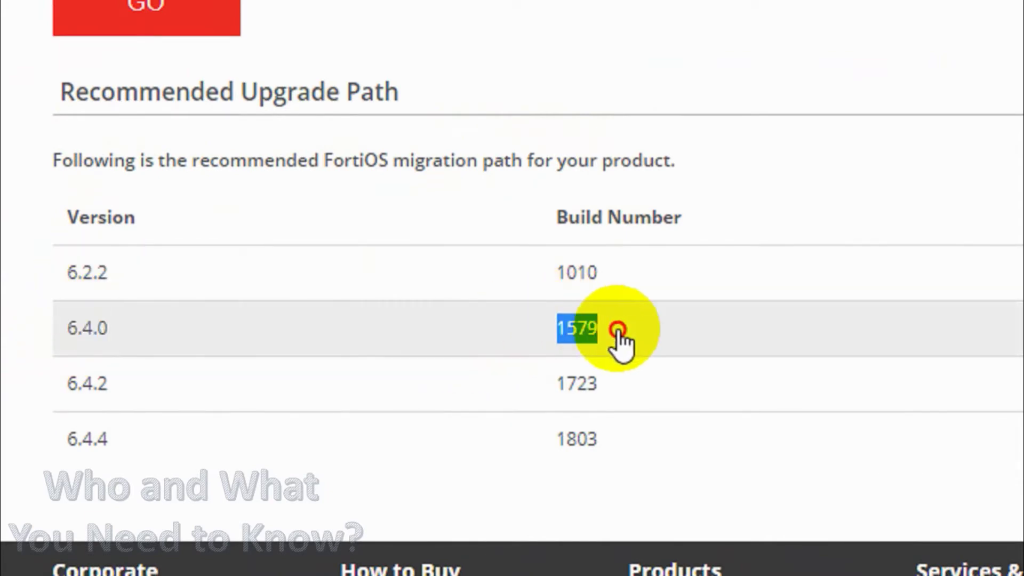
left_click_drag(46, 385, 167, 407)
left_click(460, 414)
double_click(566, 382)
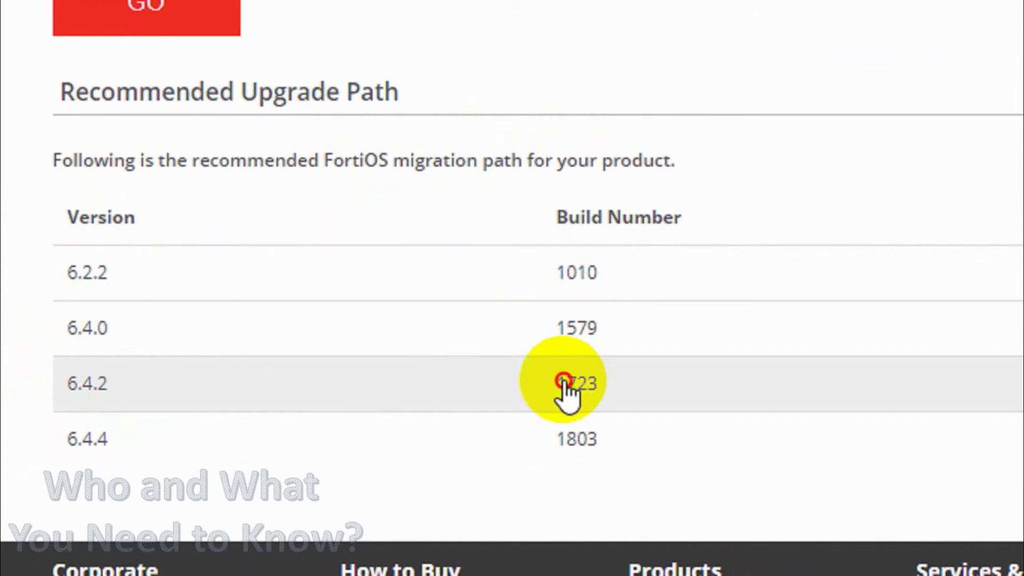
left_click_drag(72, 438, 368, 433)
left_click_drag(556, 435, 619, 443)
left_click(619, 427)
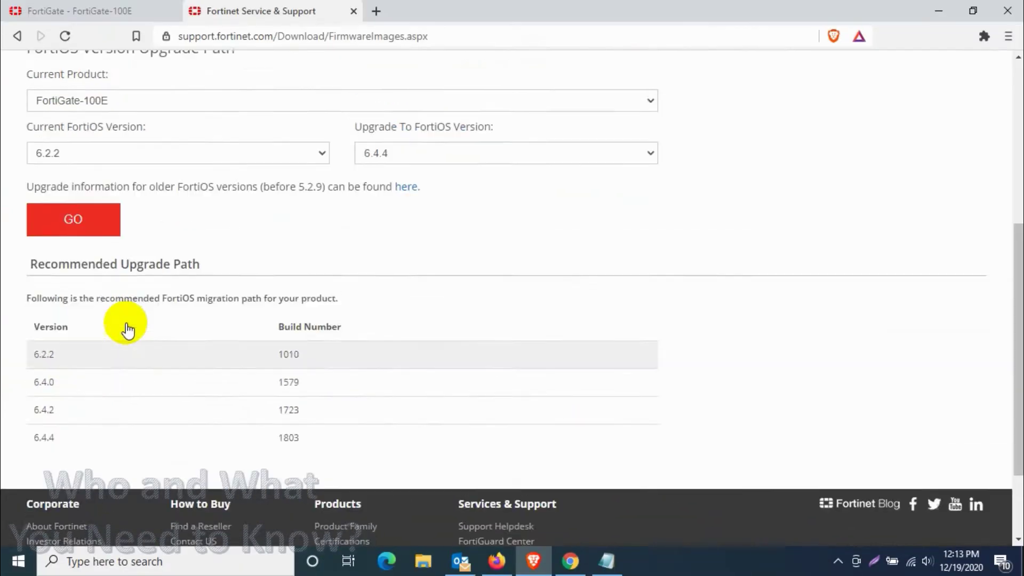
scroll(252, 194, "up", 1)
scroll(274, 212, "down", 3)
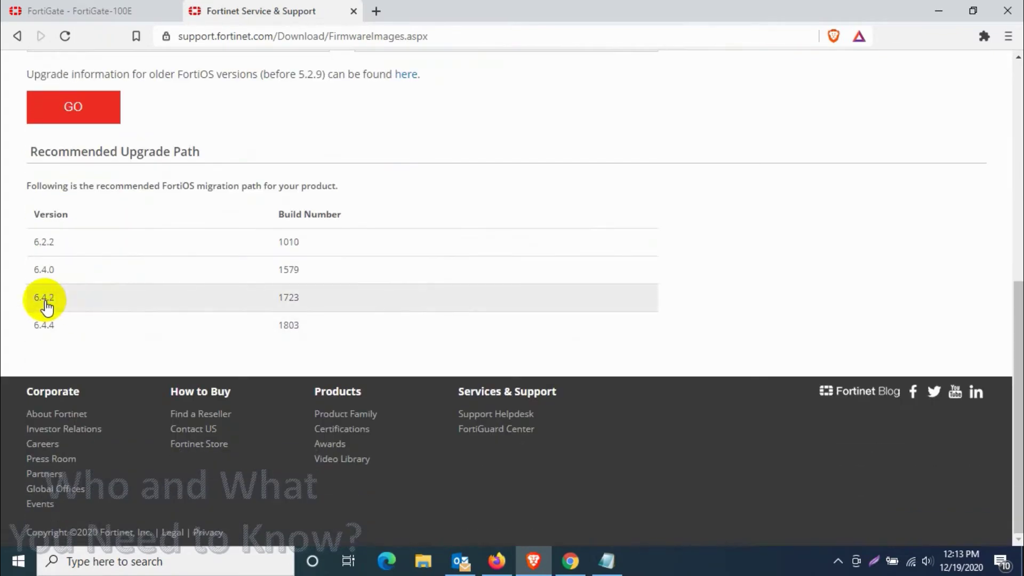
scroll(82, 133, "up", 4)
scroll(192, 294, "up", 3)
Step: Download FGT_100E-v6-build1579-FORTINET.out from v6.00 > 6.4 > 6.4.0, noting 6.4.2 as next
left_click(206, 314)
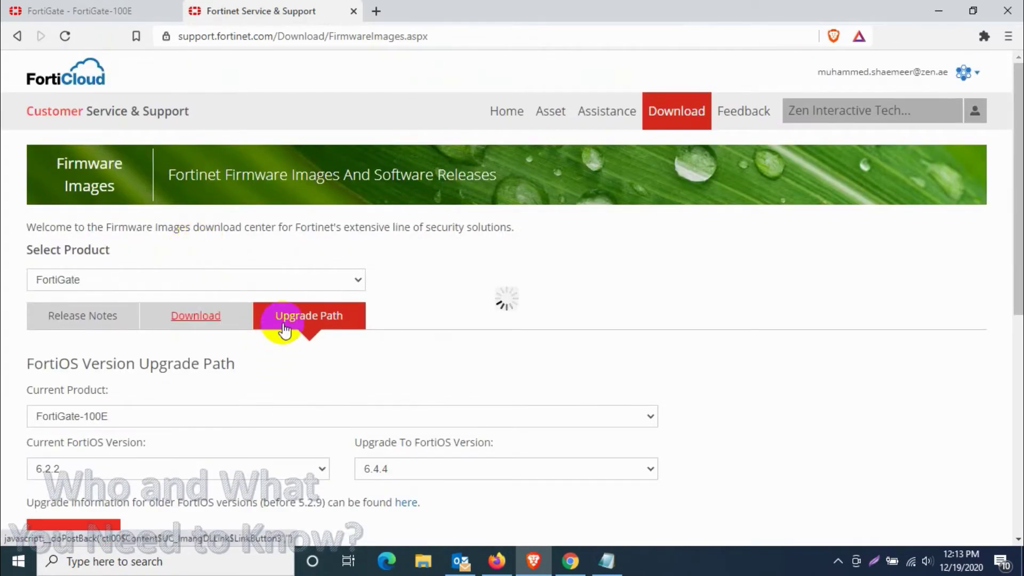
scroll(278, 320, "down", 6)
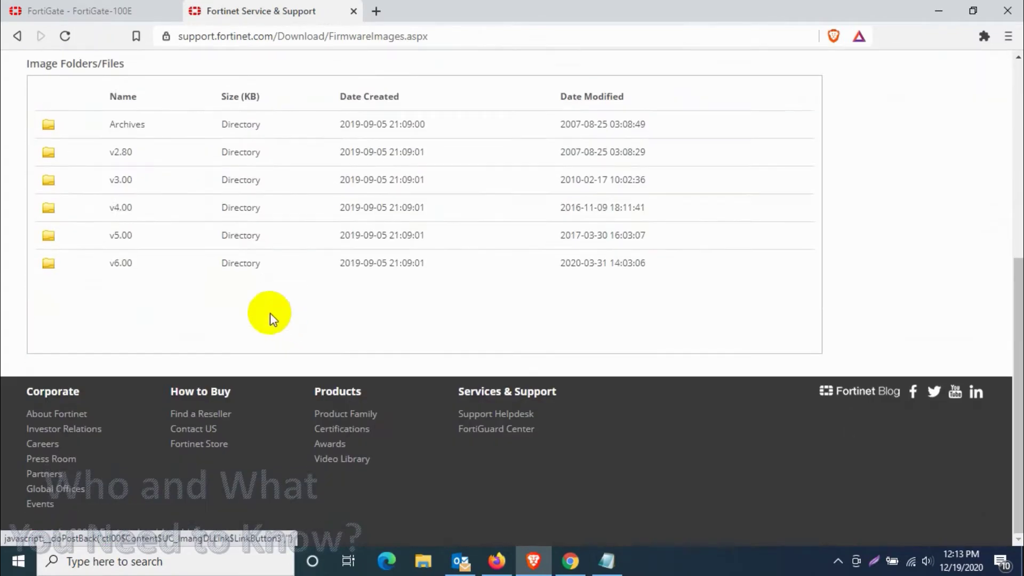
left_click(112, 269)
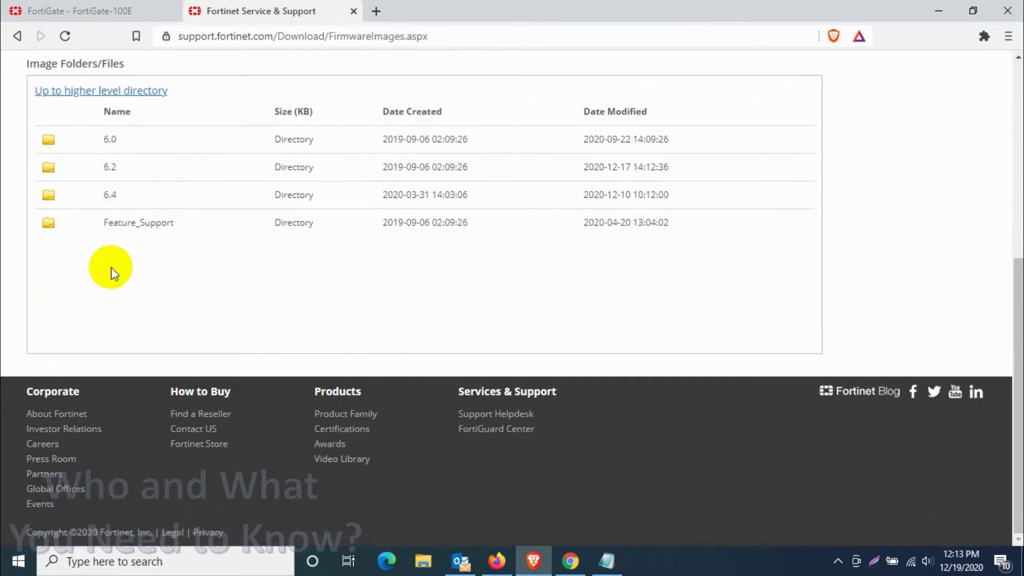
left_click(97, 198)
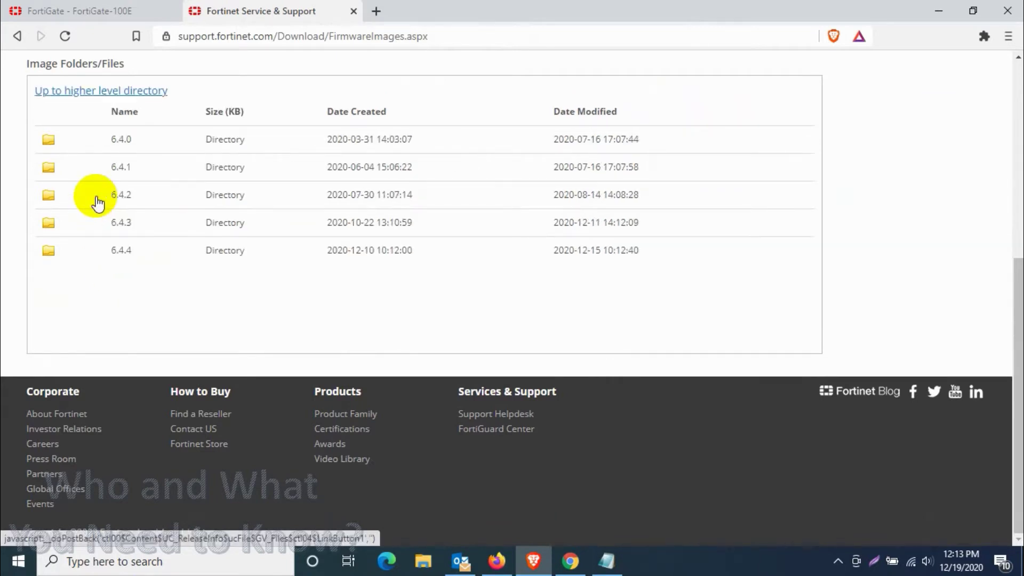
left_click(127, 143)
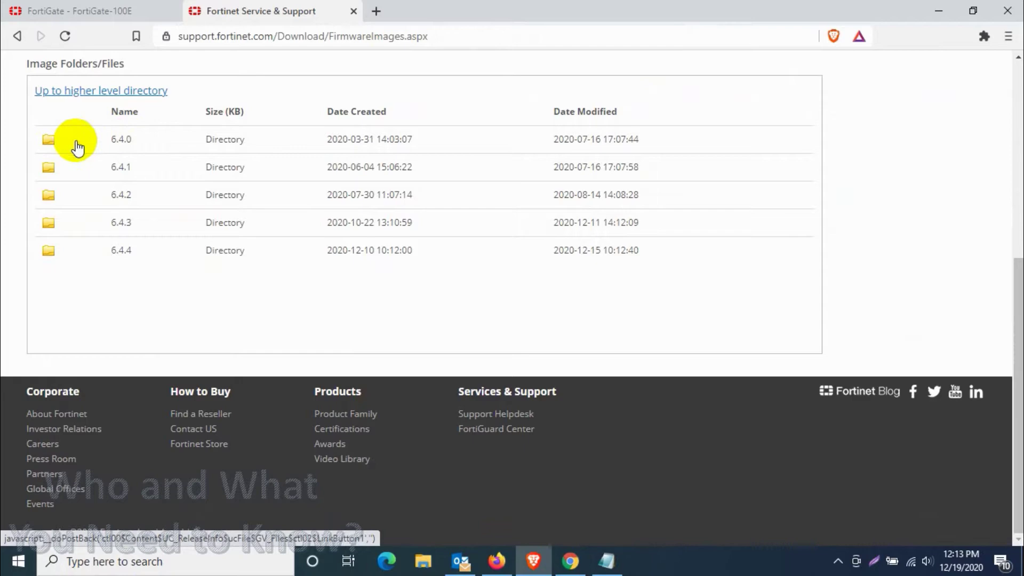
left_click(86, 142)
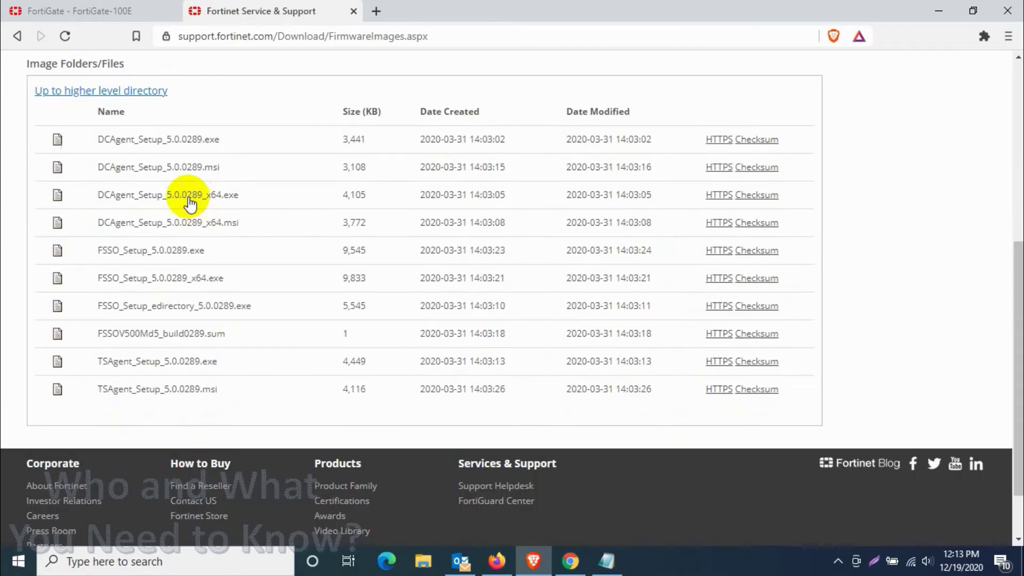
scroll(222, 214, "up", 4)
left_click(156, 260)
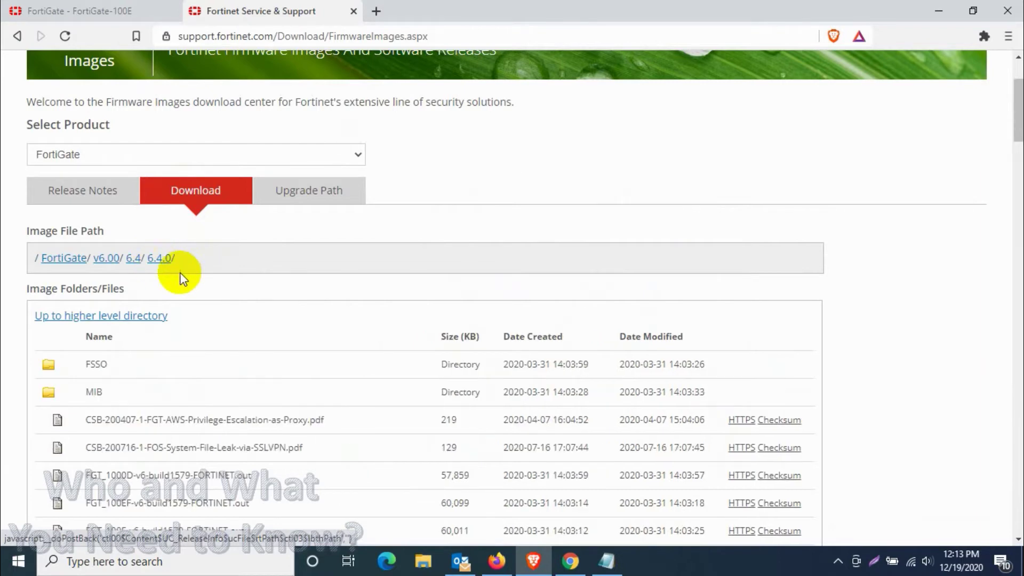
scroll(234, 299, "down", 5)
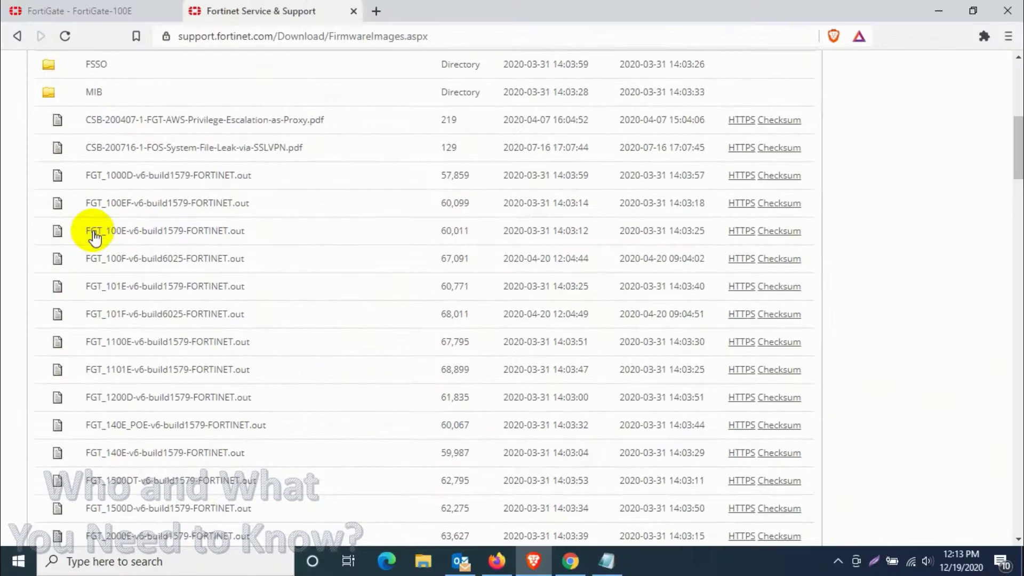
left_click(741, 233)
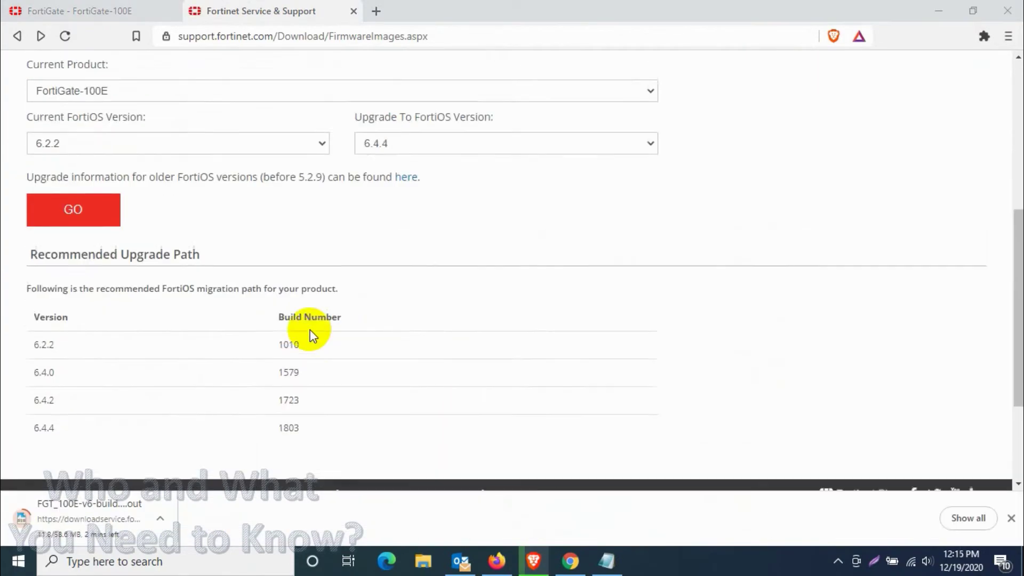
left_click_drag(32, 347, 56, 355)
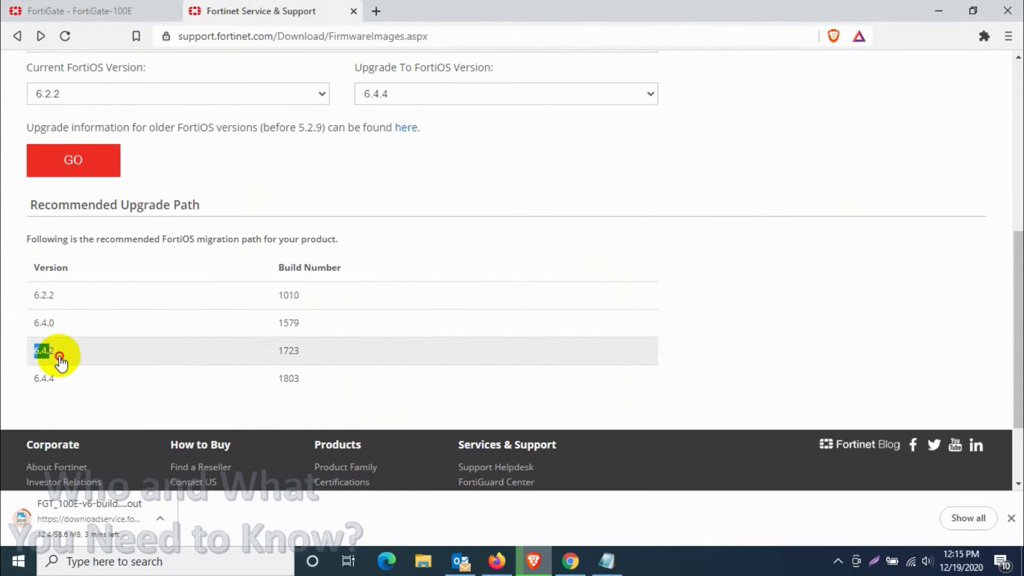
left_click(446, 332)
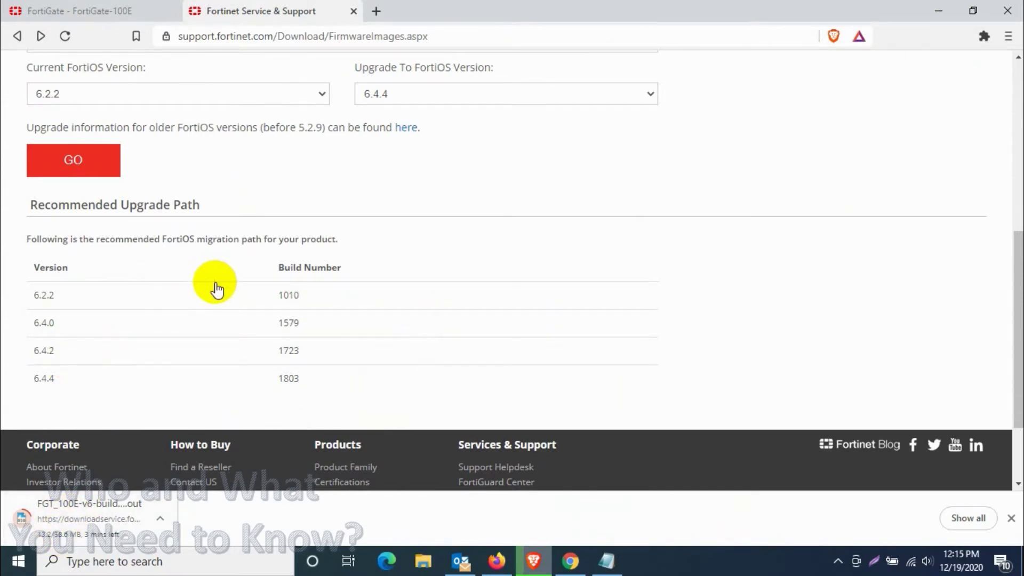
Step: Save FGT_100E-v6-build1723-FORTINET.out from v6.00 > 6.4 > 6.4.2 to Downloads
scroll(213, 283, "up", 6)
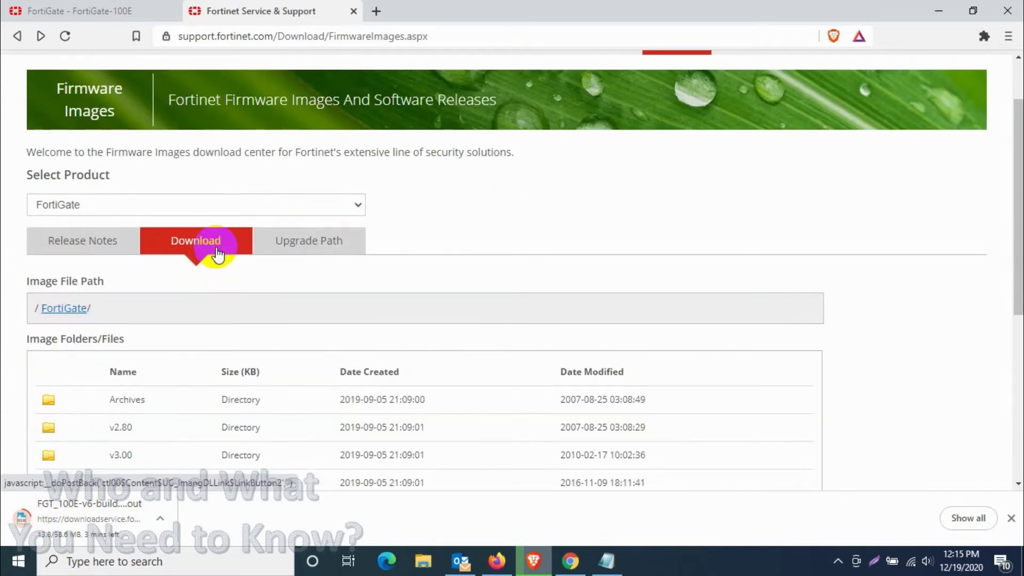
scroll(217, 251, "down", 4)
left_click(129, 315)
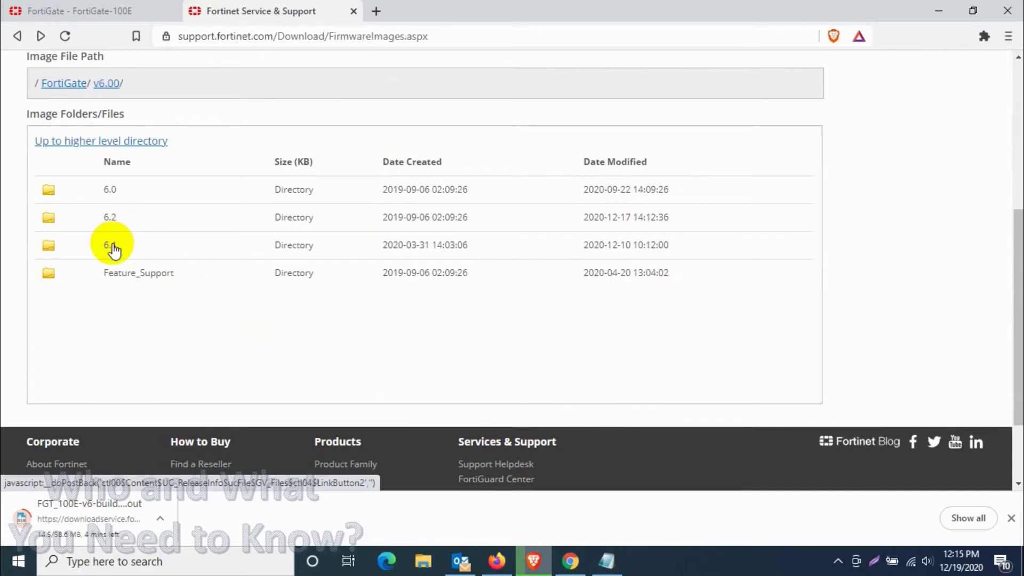
left_click(116, 247)
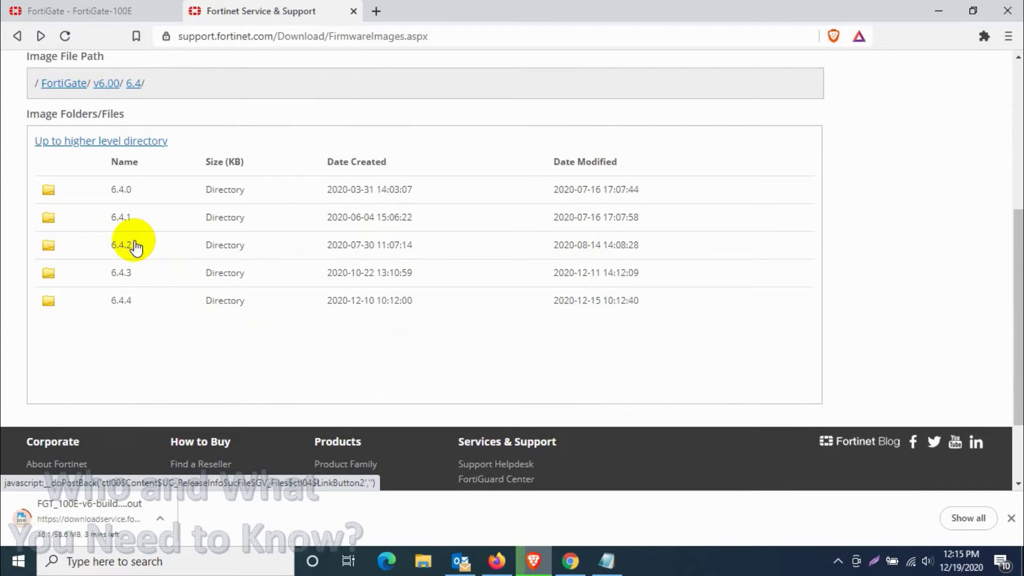
left_click(135, 247)
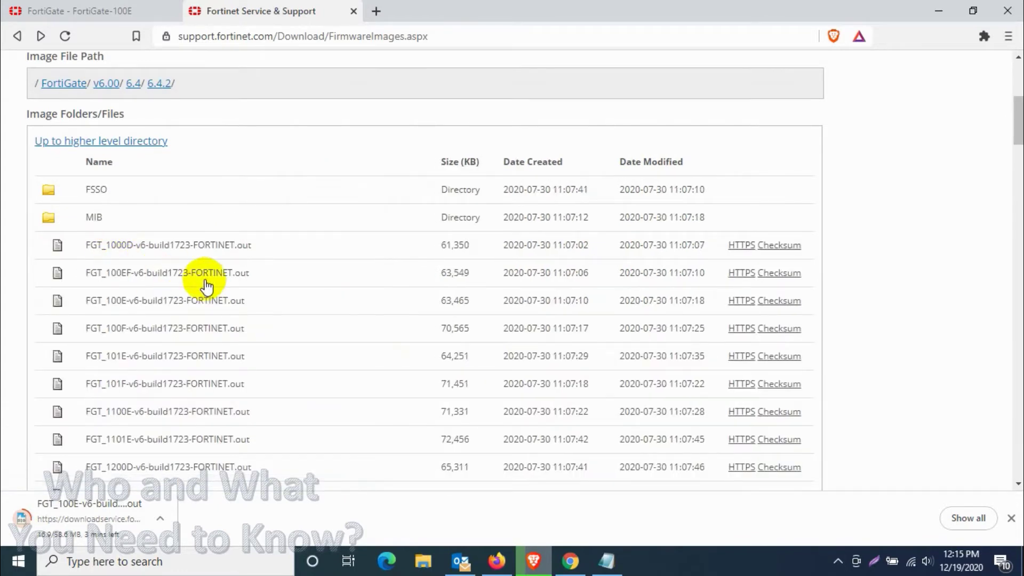
scroll(184, 356, "down", 3)
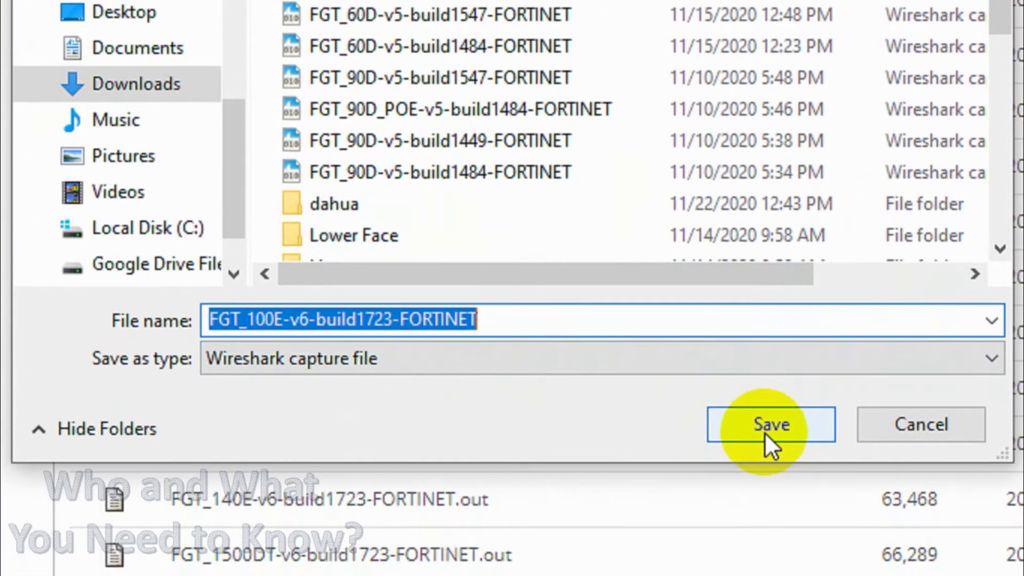
left_click(765, 433)
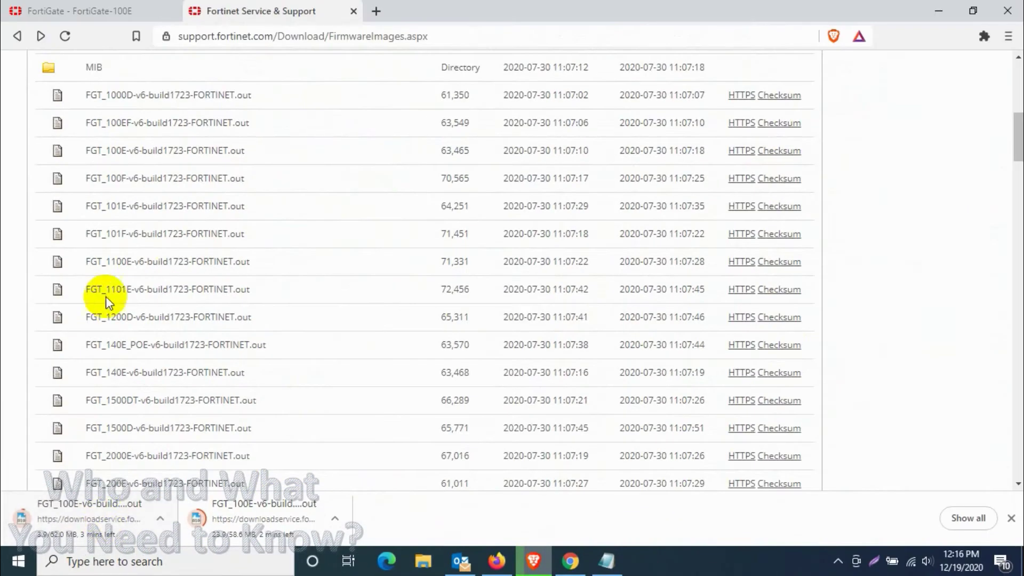
Step: Save FGT_100E-v6-build1803-FORTINET.out from 6.4.4 and view builds 1579, 1723, 1803 in Downloads
scroll(159, 249, "up", 4)
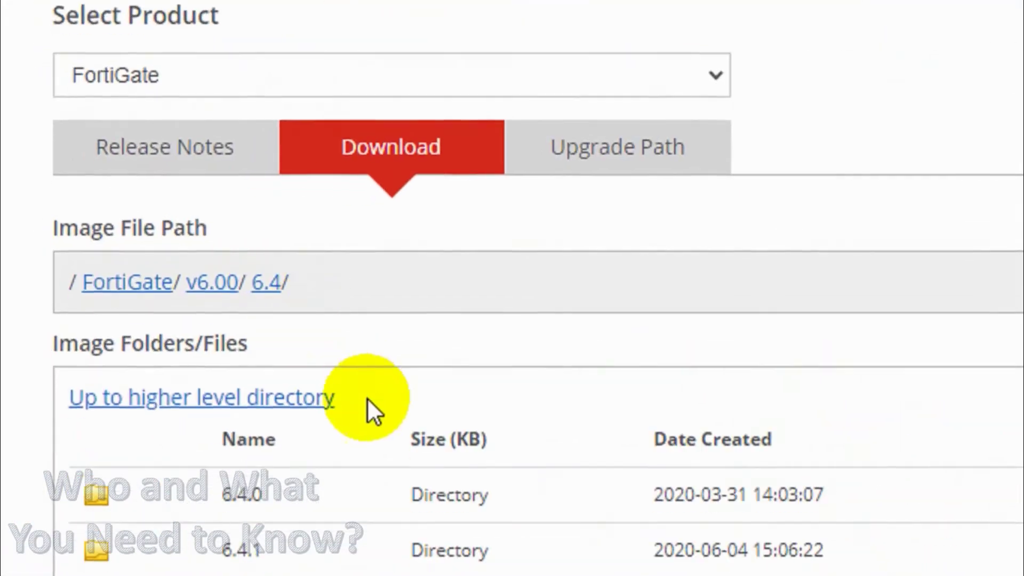
scroll(115, 231, "down", 4)
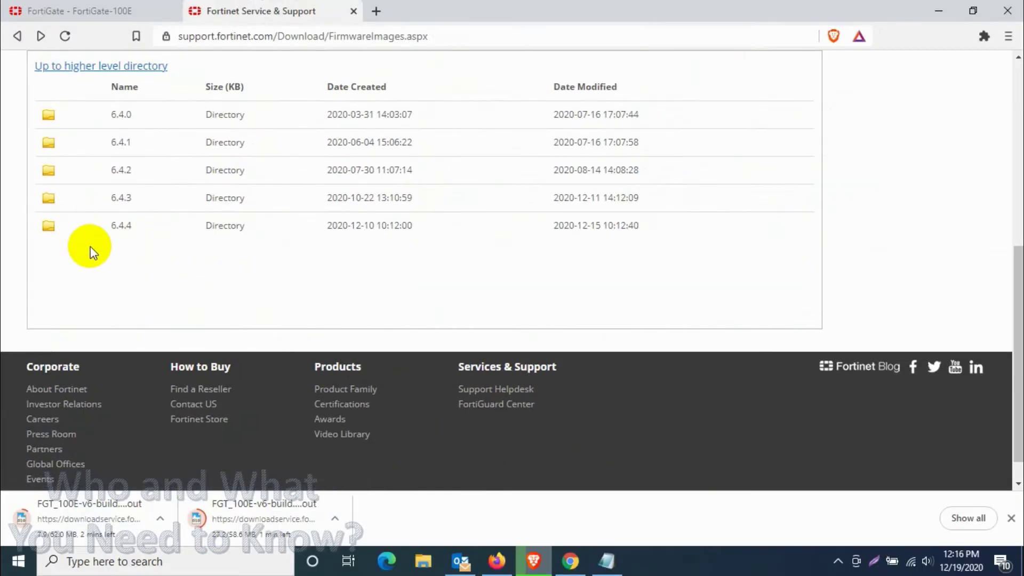
left_click(179, 299)
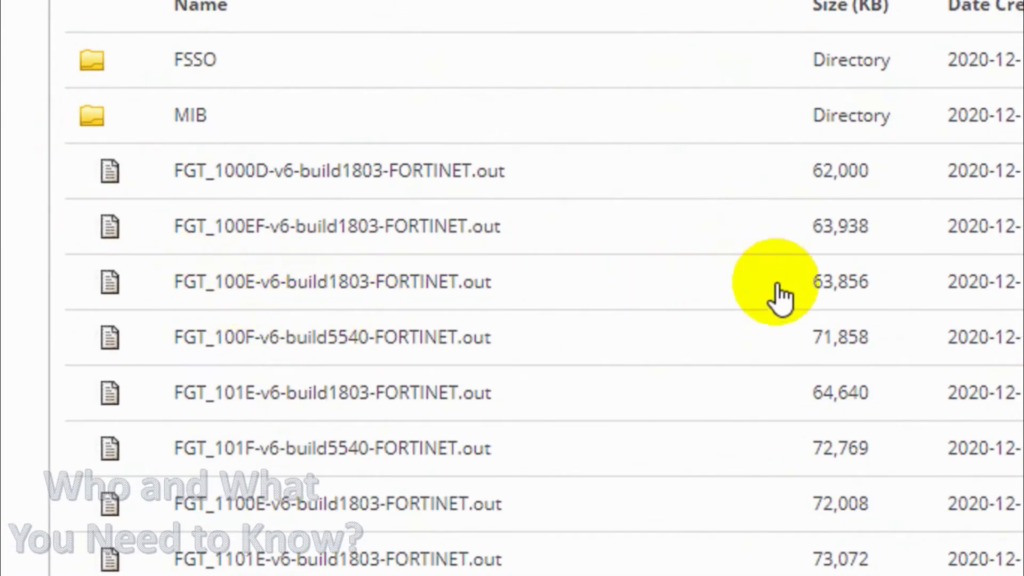
left_click(742, 231)
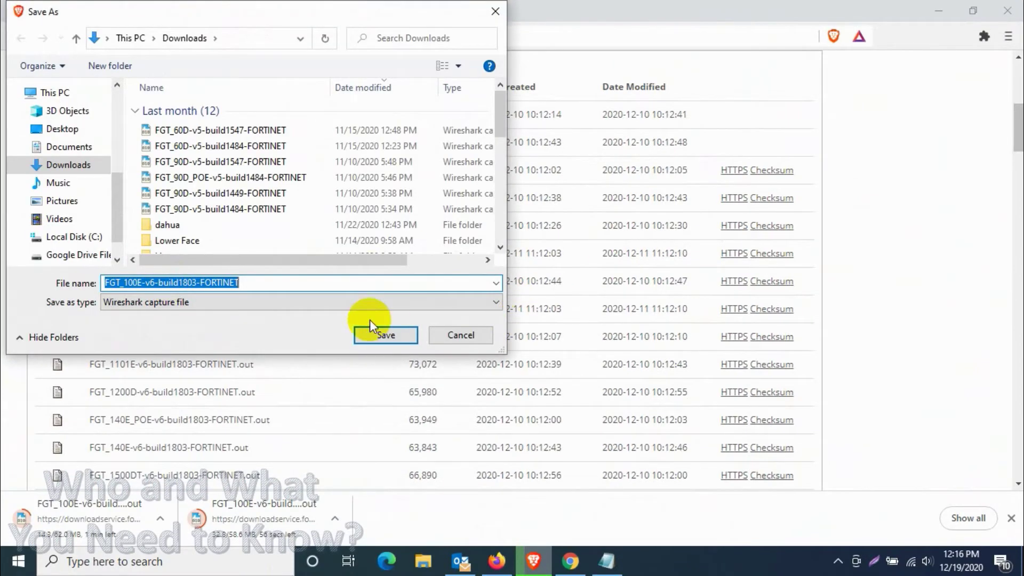
left_click(386, 335)
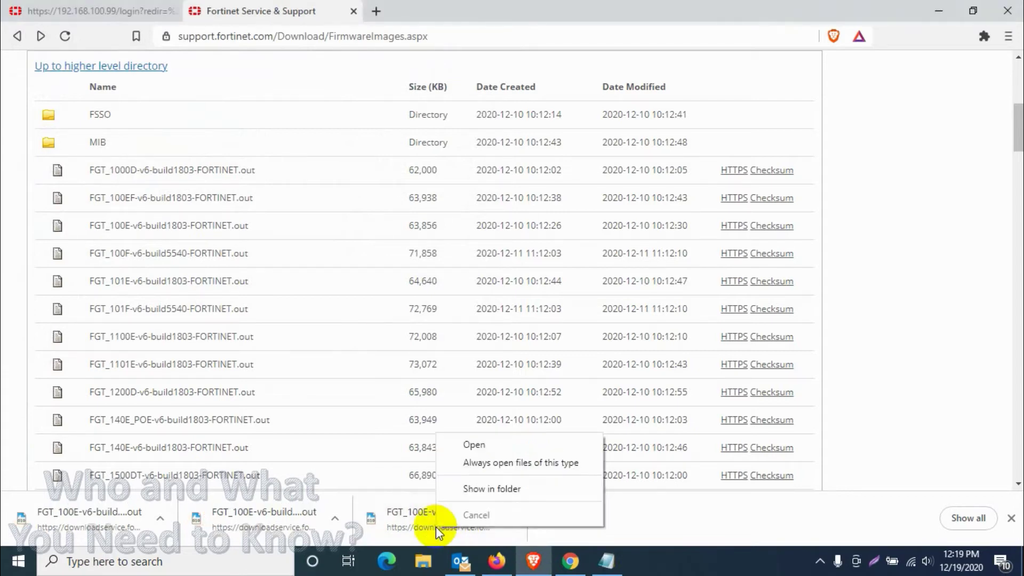
left_click(502, 487)
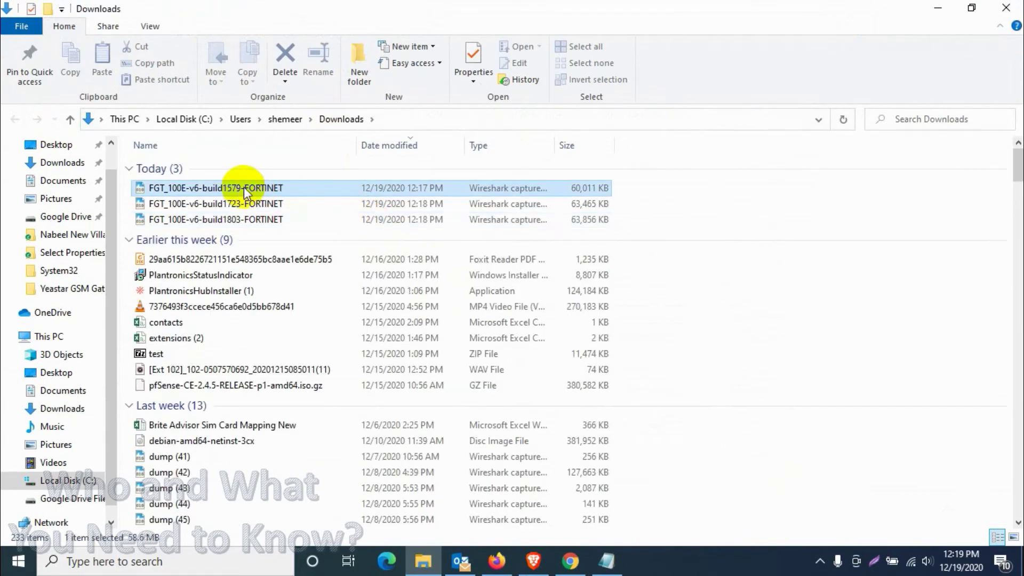
Step: Log back in to the FortiGate as admin with the stored password
left_click(938, 7)
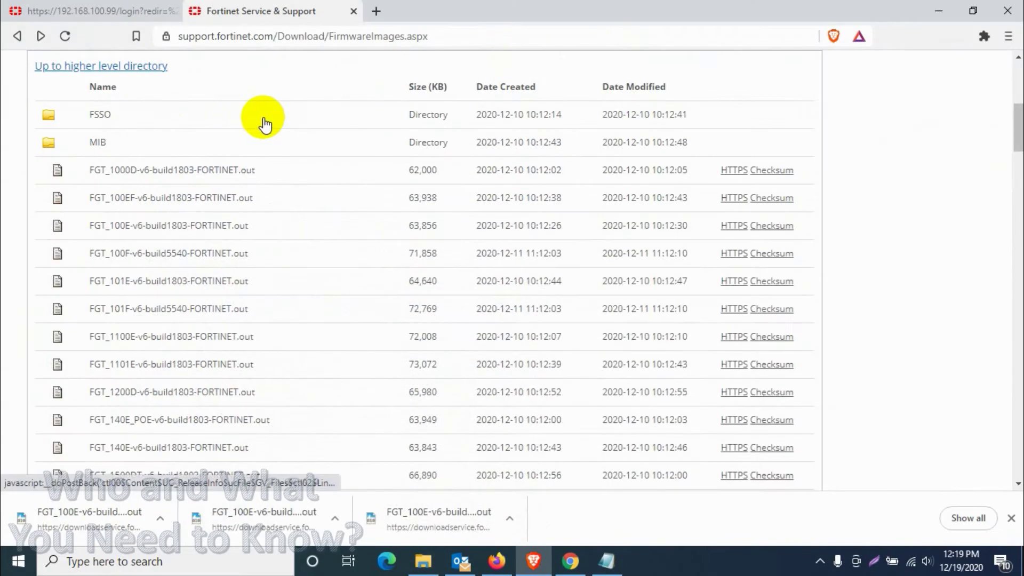
left_click(265, 124)
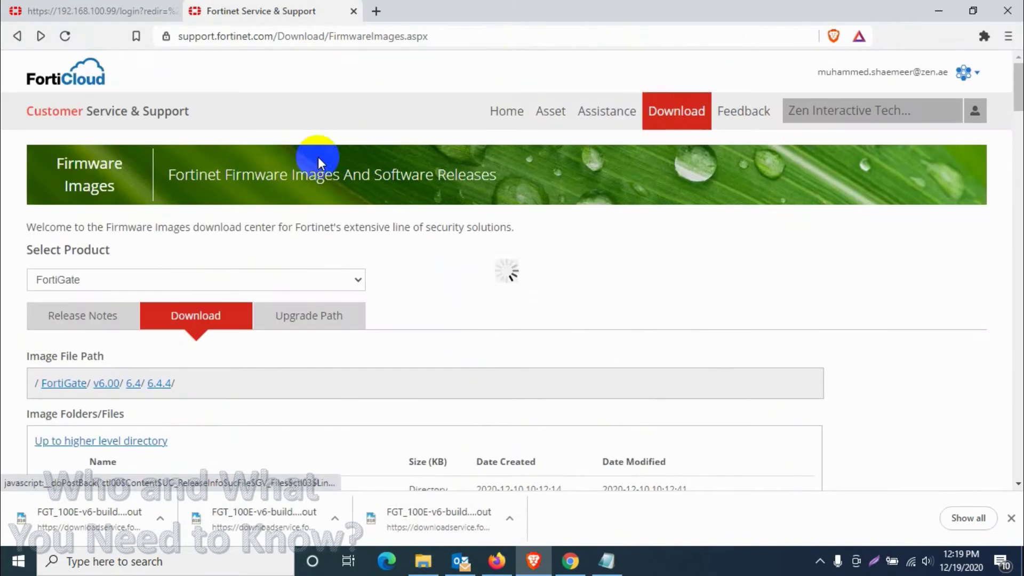
left_click(63, 6)
left_click(448, 281)
type("admin")
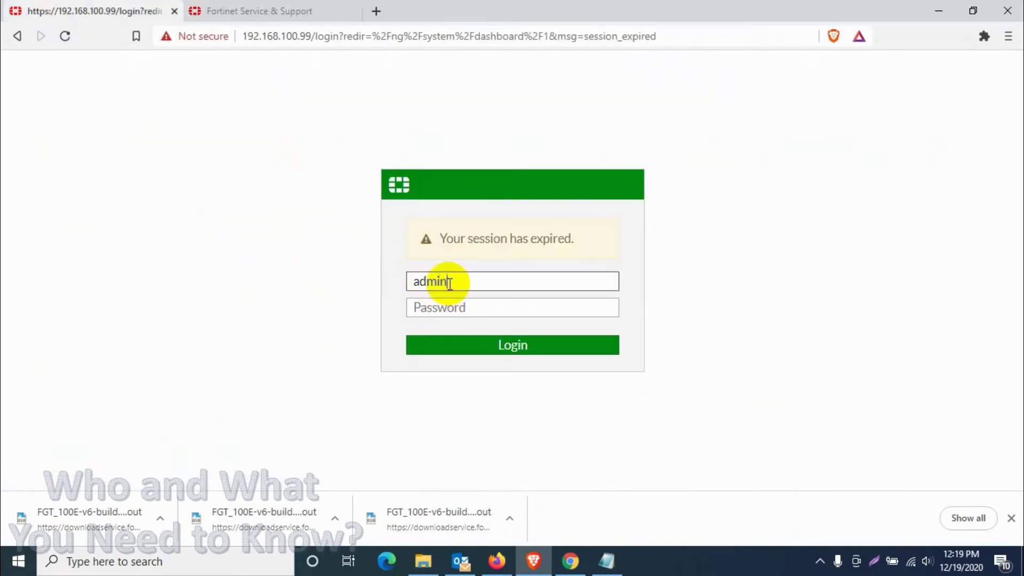
key("Tab")
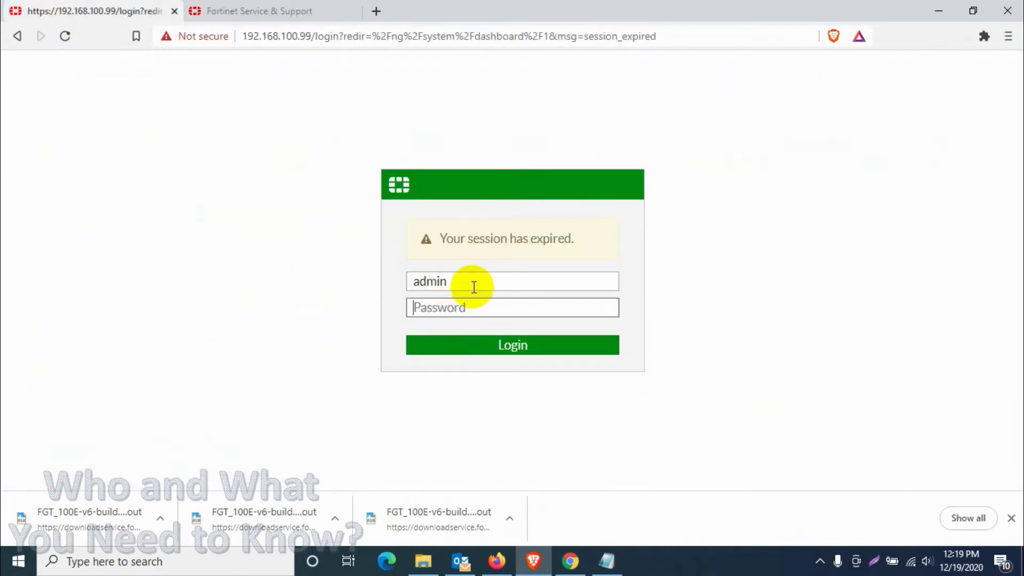
right_click(447, 307)
left_click(489, 165)
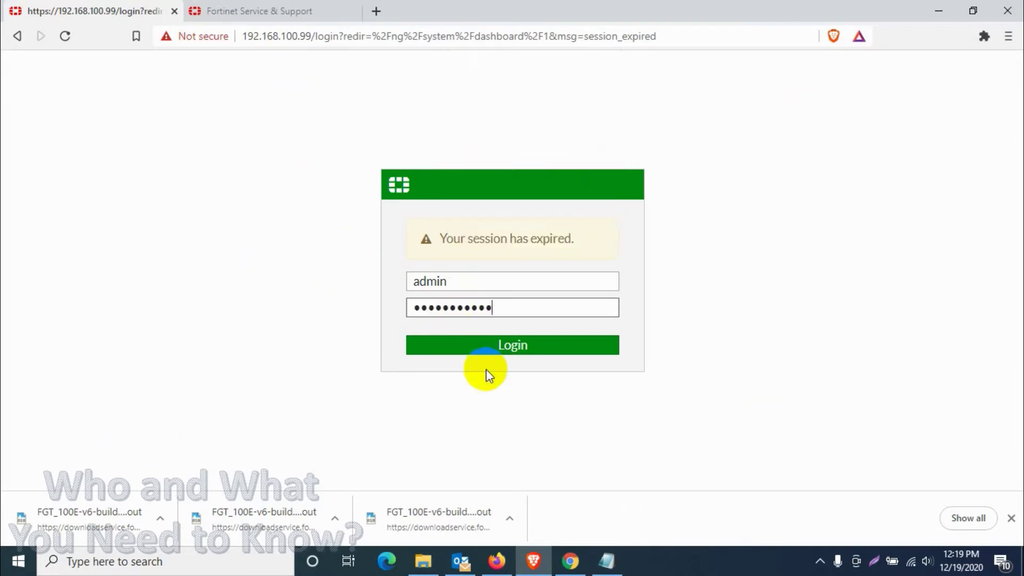
left_click(483, 350)
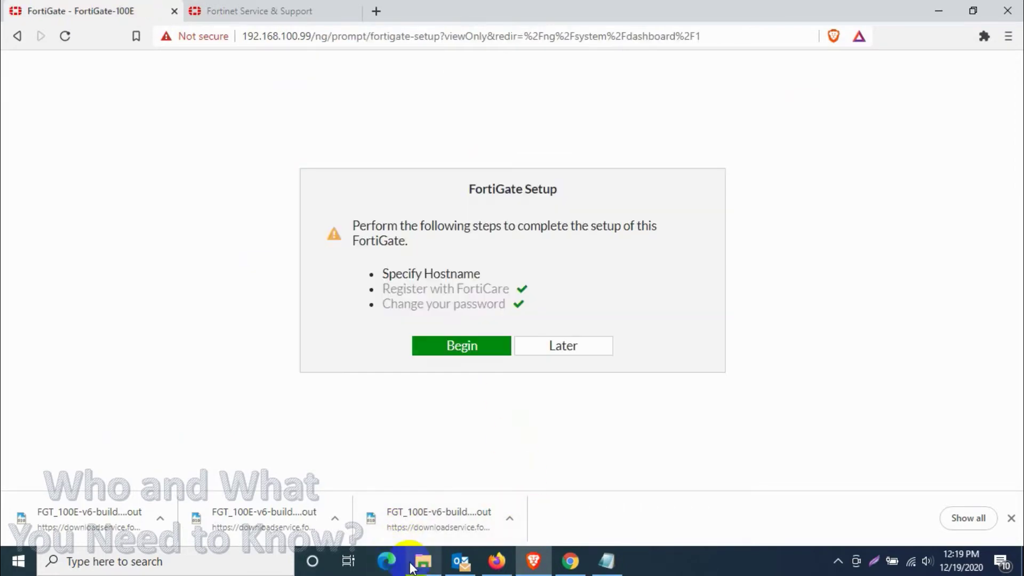
Step: Skip the setup prompt and open System > Firmware showing v6.2.2 build1010
left_click(561, 347)
left_click(423, 562)
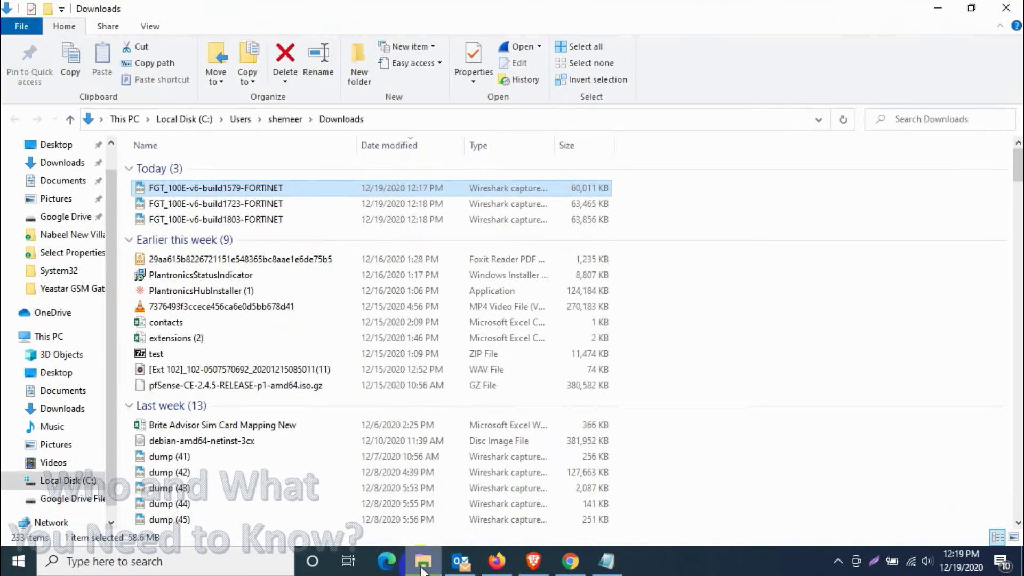
left_click(423, 566)
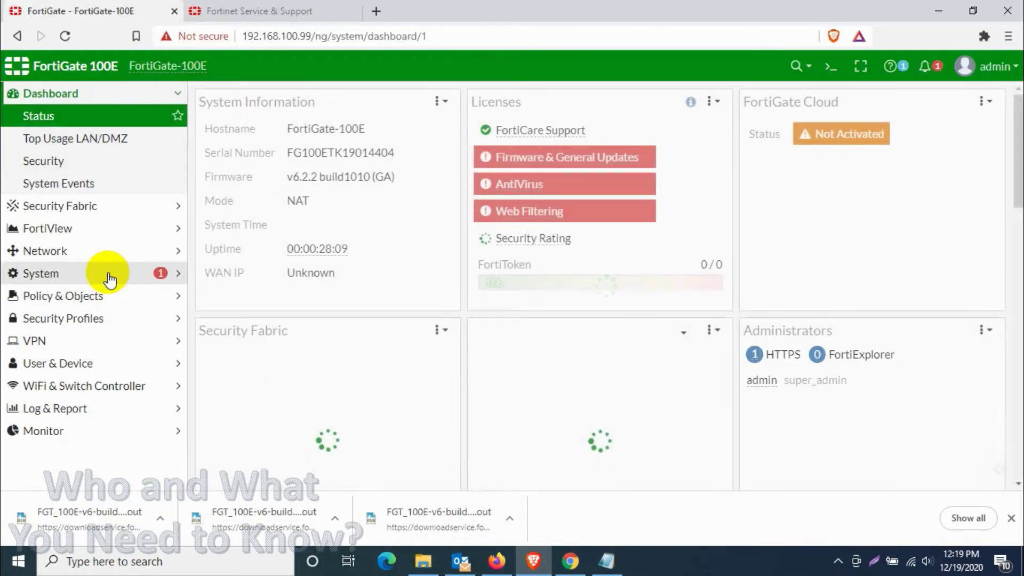
left_click(108, 275)
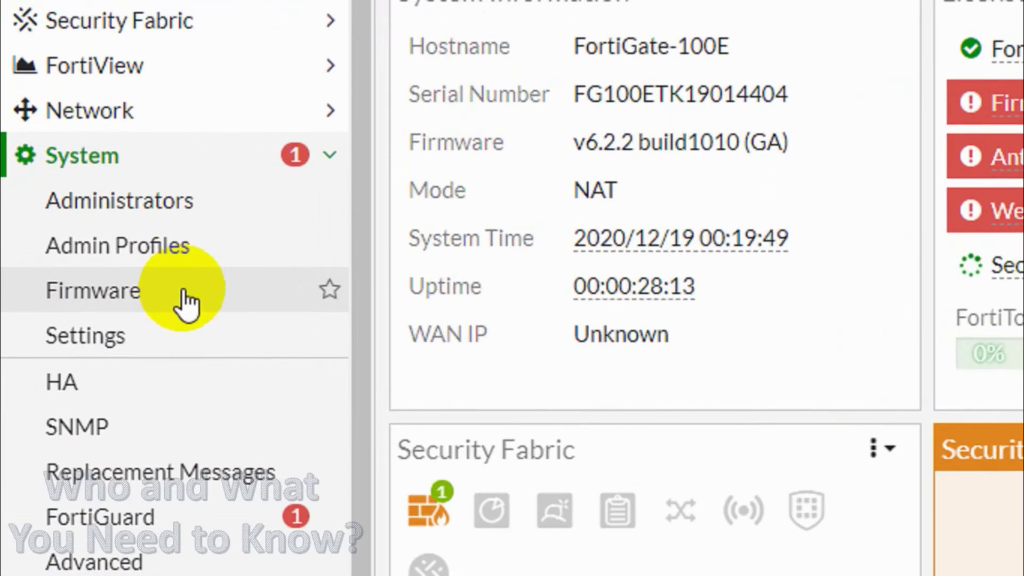
left_click(93, 257)
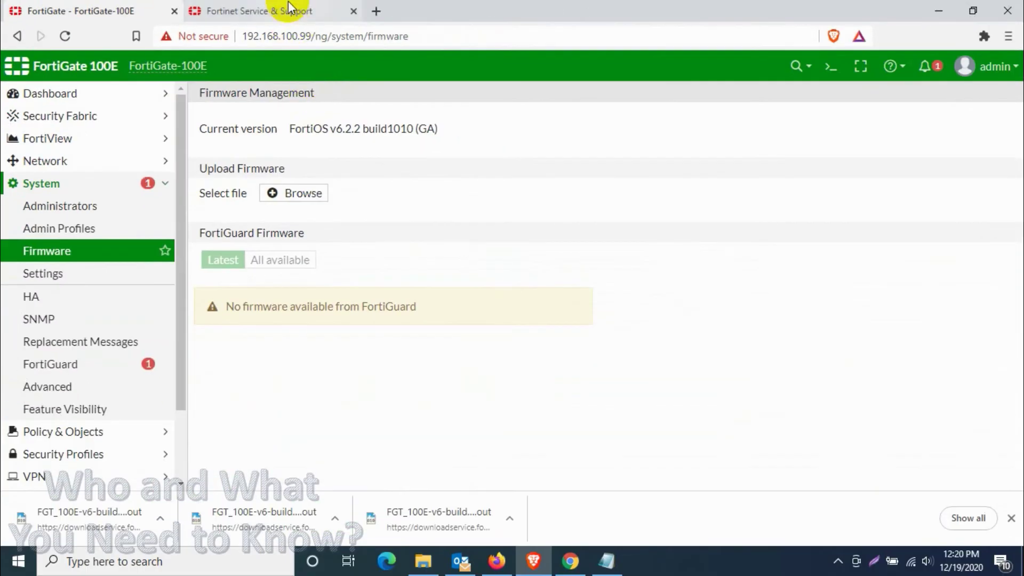
Step: On the Upgrade Path tab select FortiGate-100E with current version 6.2.2
left_click(290, 10)
scroll(404, 346, "down", 2)
scroll(404, 346, "down", 1)
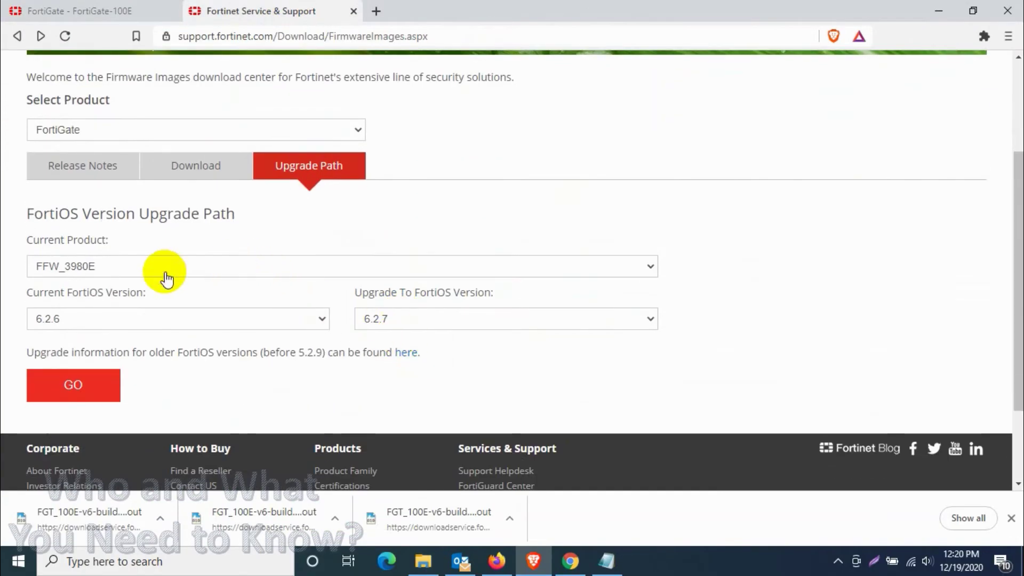
left_click(144, 270)
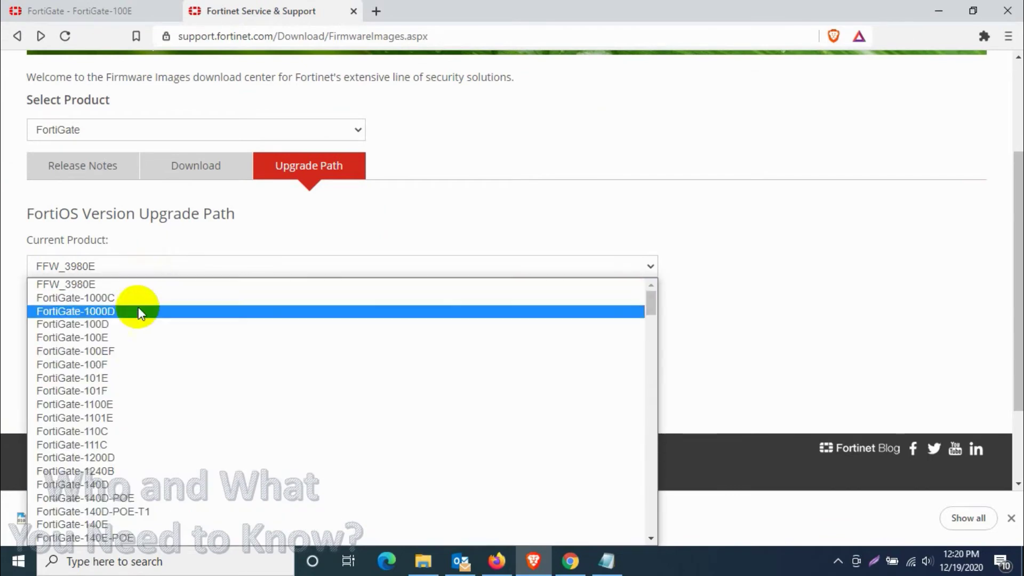
left_click(126, 337)
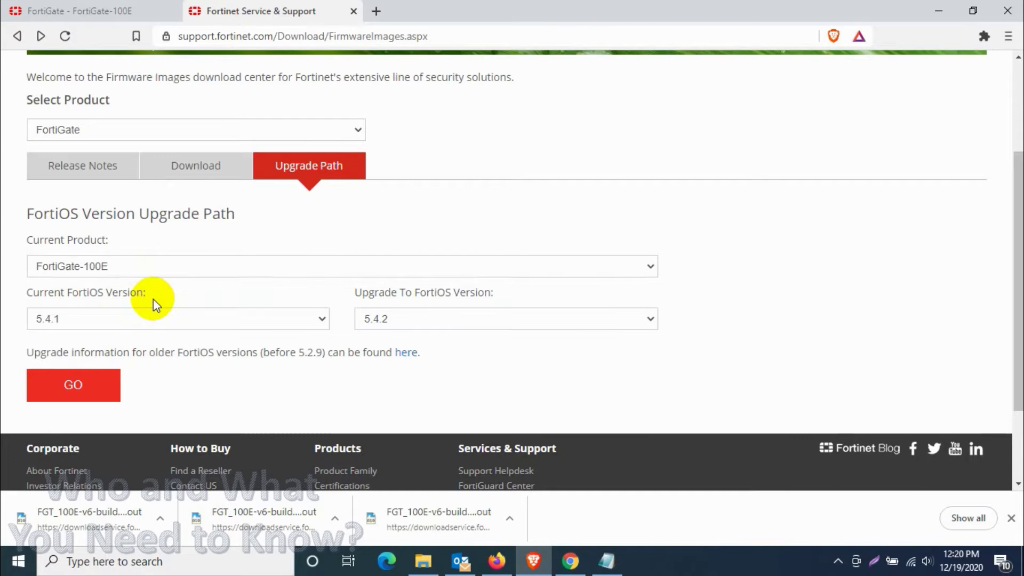
left_click(146, 315)
scroll(114, 192, "down", 5)
left_click(64, 179)
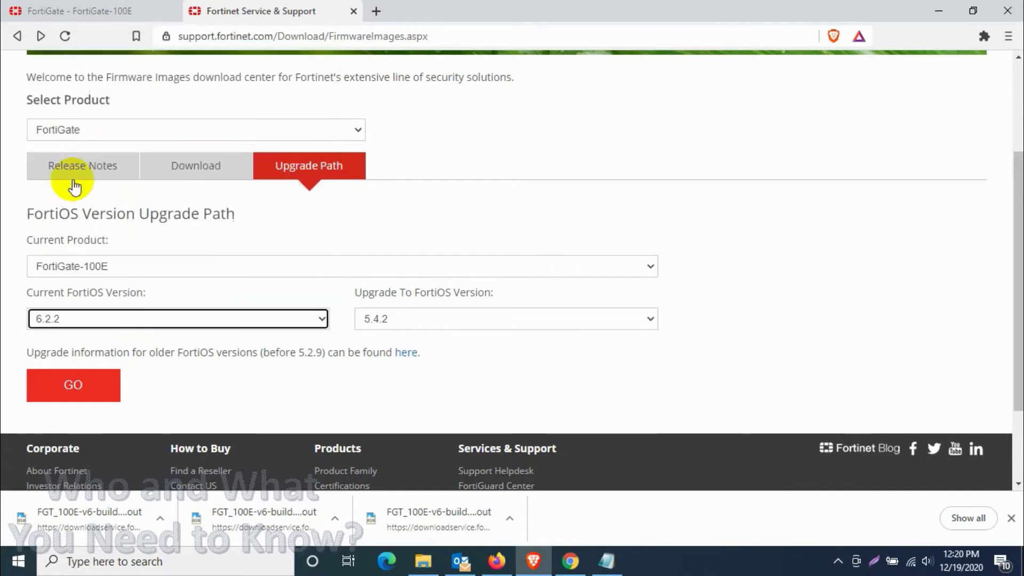
Step: Set the target to 6.4.4 and generate the path, noting 6.4.0 build 1579
left_click(503, 321)
left_click(501, 322)
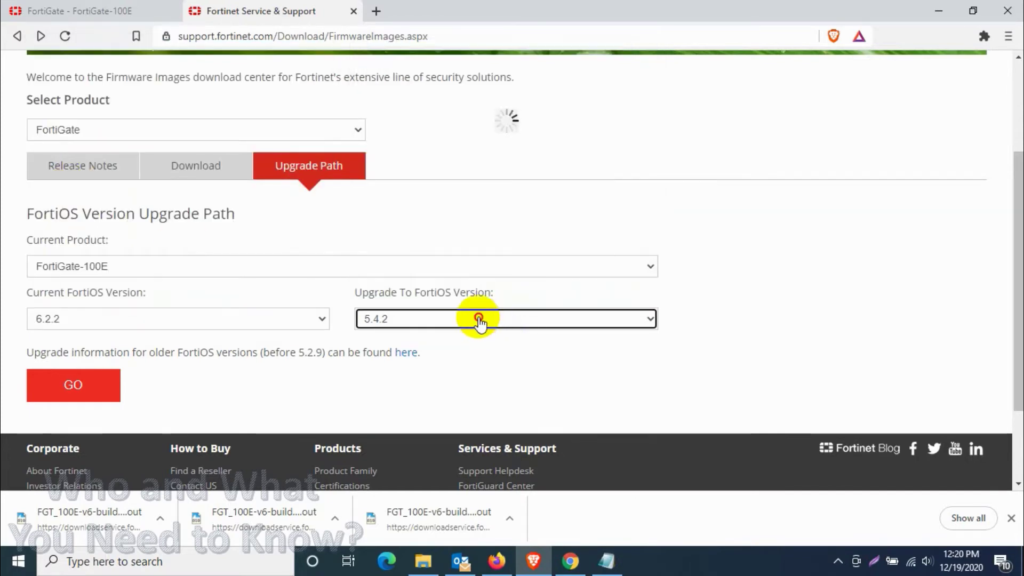
scroll(459, 288, "down", 2)
left_click(446, 206)
left_click(446, 206)
left_click(424, 213)
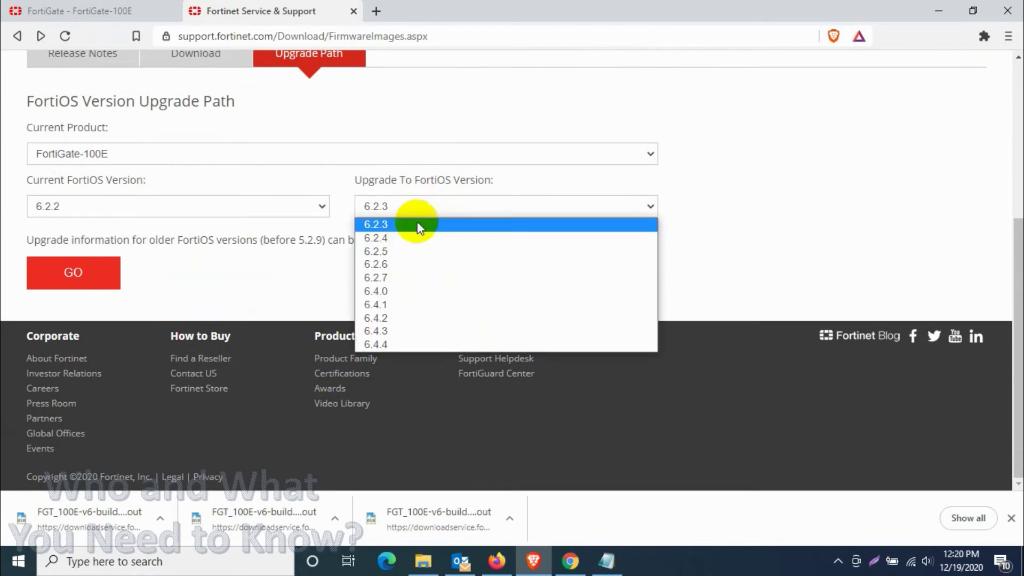
left_click(403, 346)
left_click(67, 281)
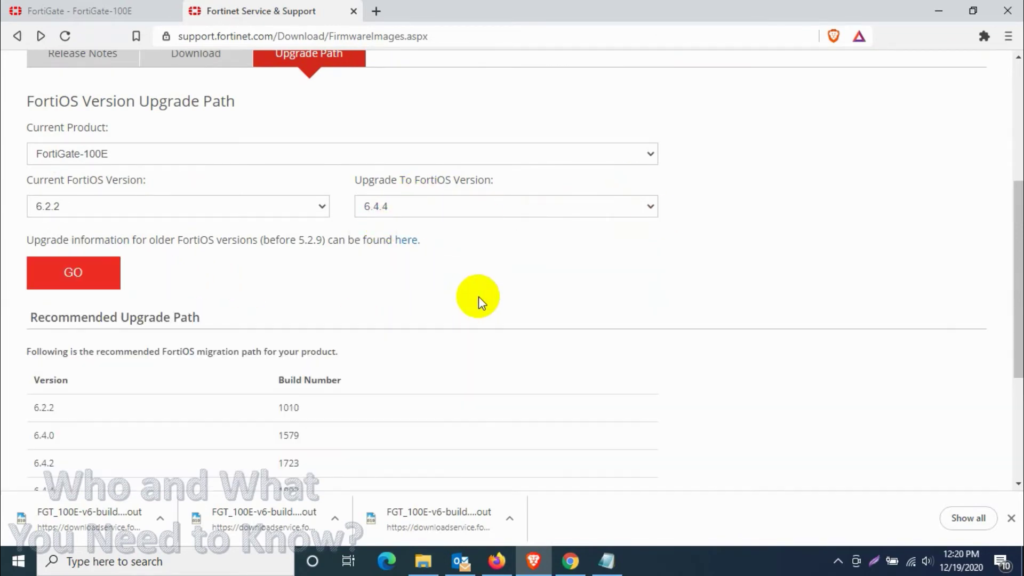
scroll(474, 298, "down", 3)
double_click(289, 285)
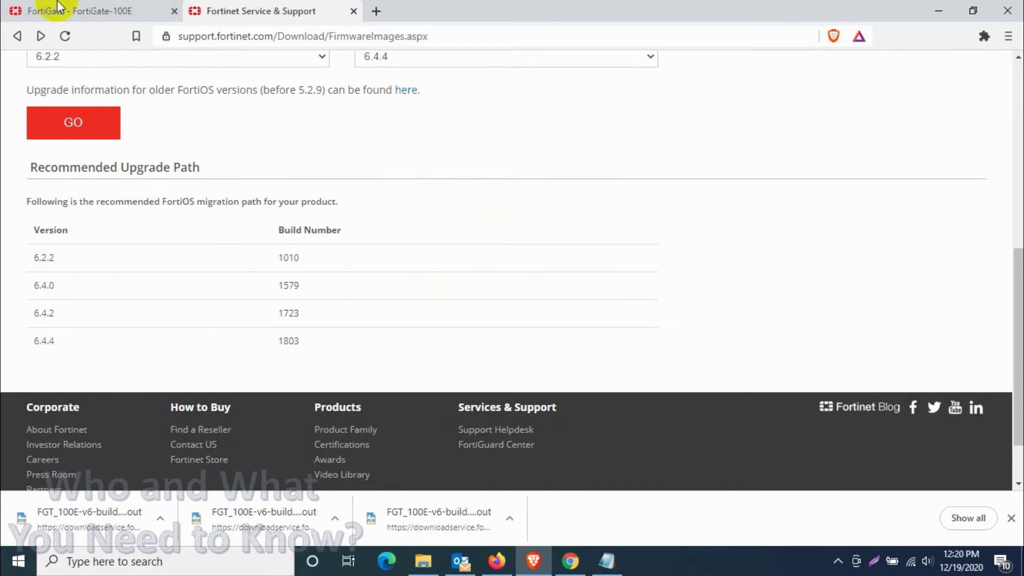
left_click(13, 8)
Step: Upload FGT_100E-v6-build1579-FORTINET.out from Downloads and confirm Backup config and upgrade
left_click(302, 192)
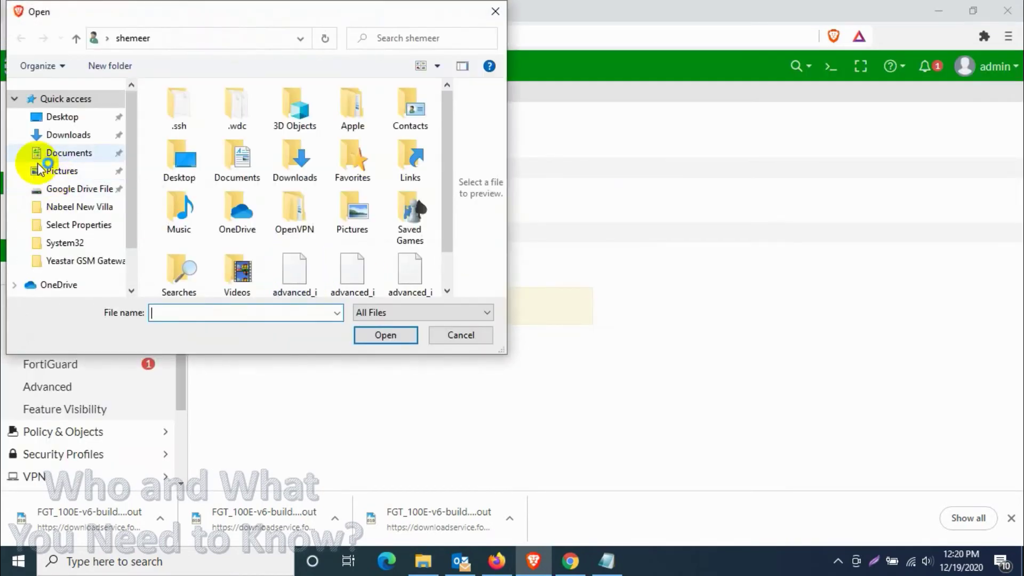
left_click(63, 134)
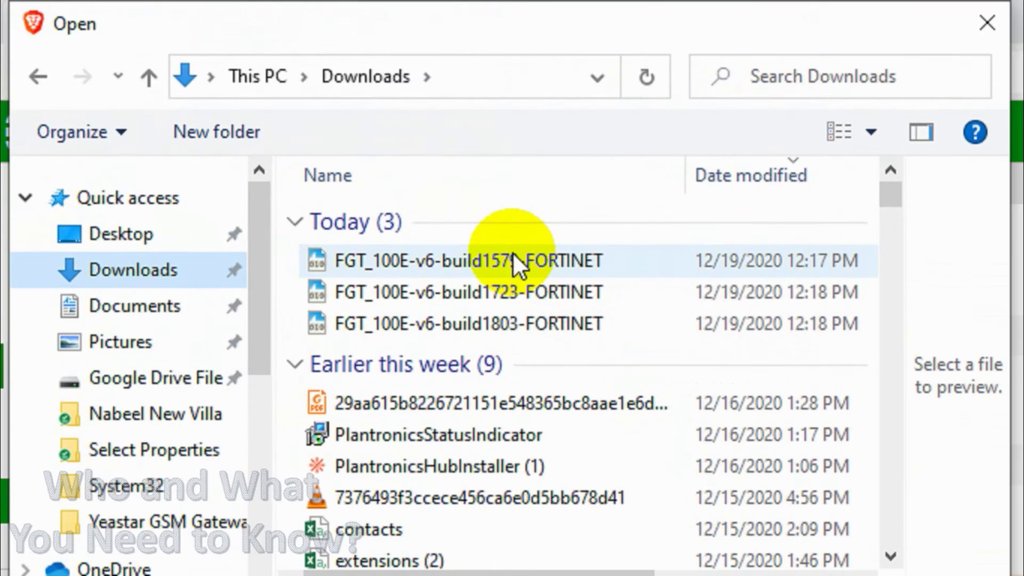
double_click(513, 261)
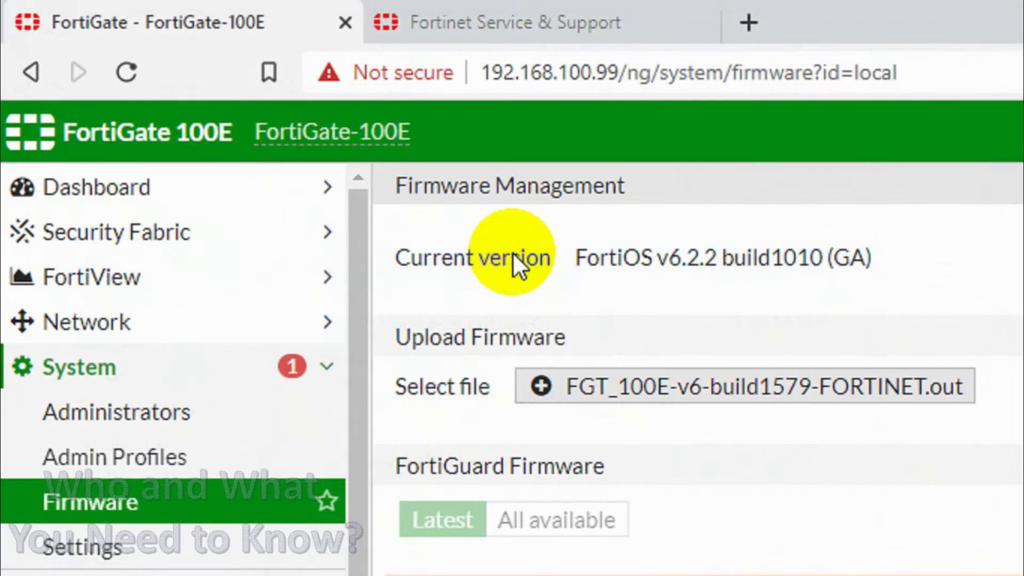
scroll(304, 366, "down", 1)
scroll(219, 196, "up", 1)
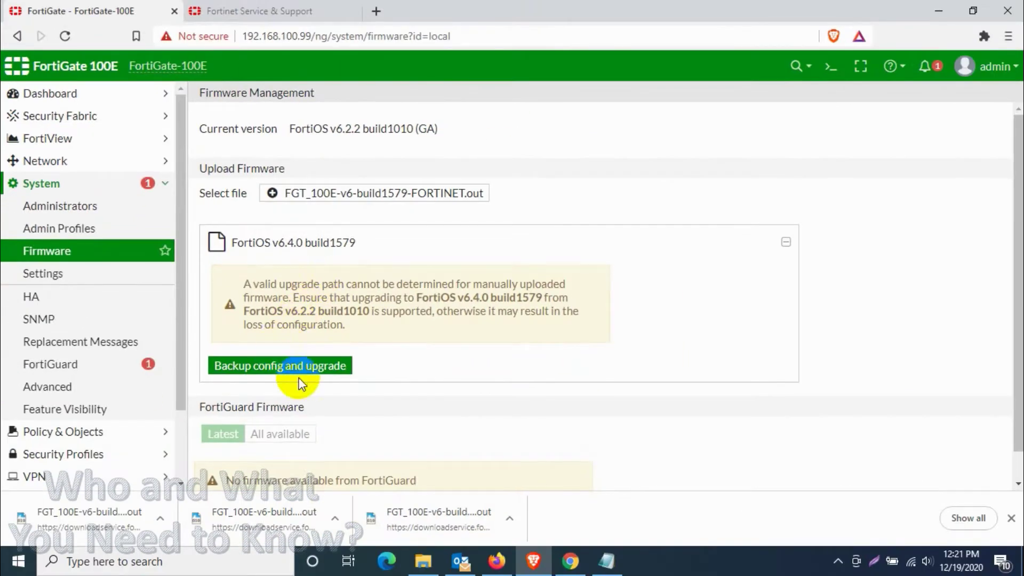
left_click(299, 374)
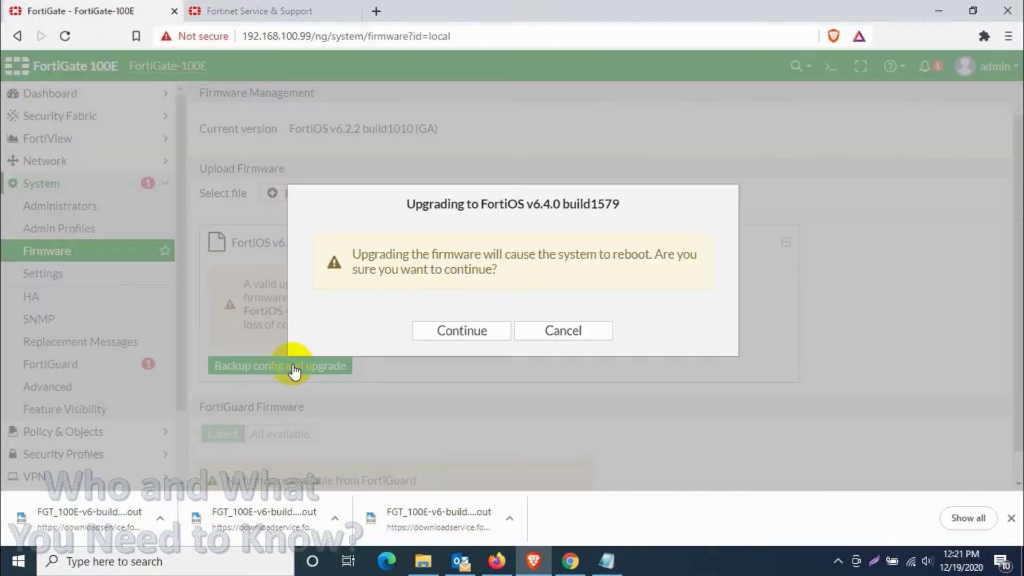
left_click(463, 332)
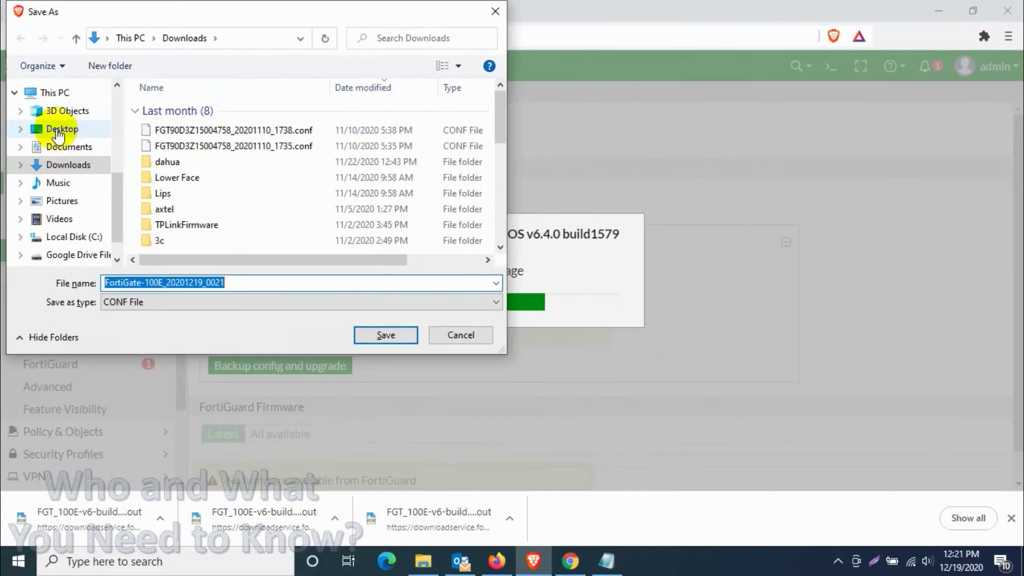
Step: Append 'Backup 1' to the FortiGate-100E_20201219_0021 backup file name and save it to Downloads
left_click(241, 280)
type("Backup 1")
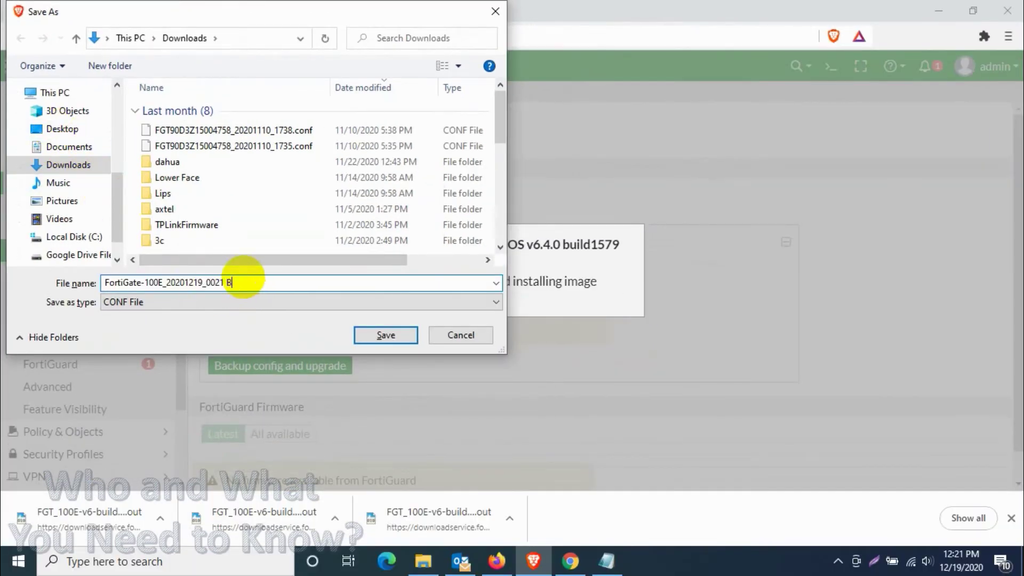
left_click(386, 334)
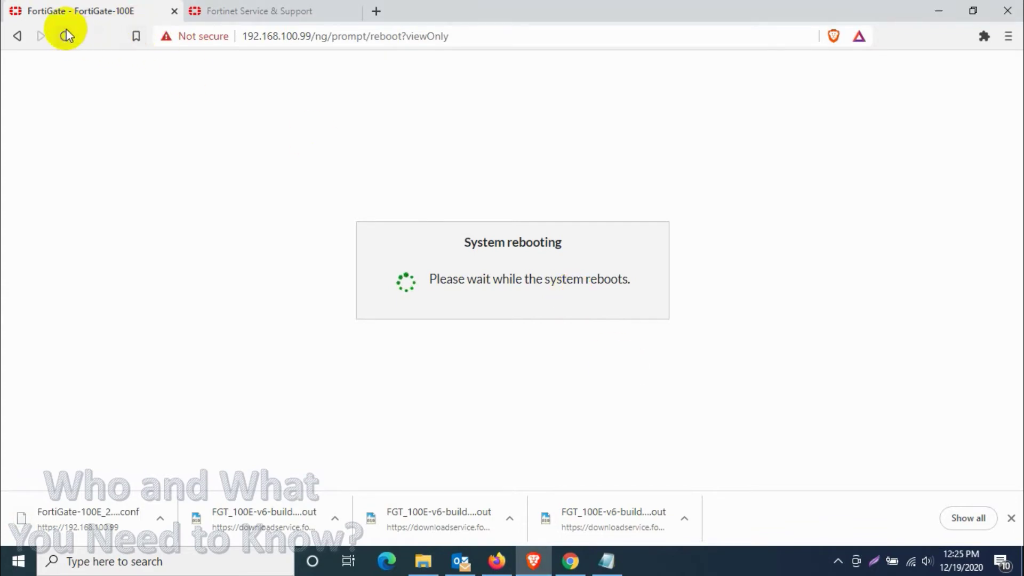
Step: Reload the page after the reboot and proceed past the certificate warning to the login page
left_click(67, 35)
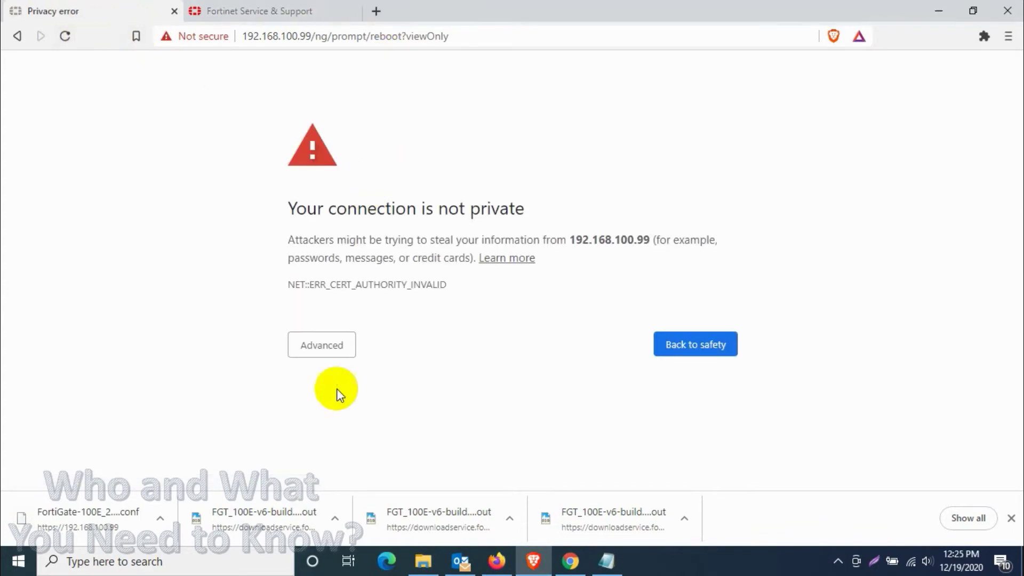
left_click(323, 336)
left_click(381, 445)
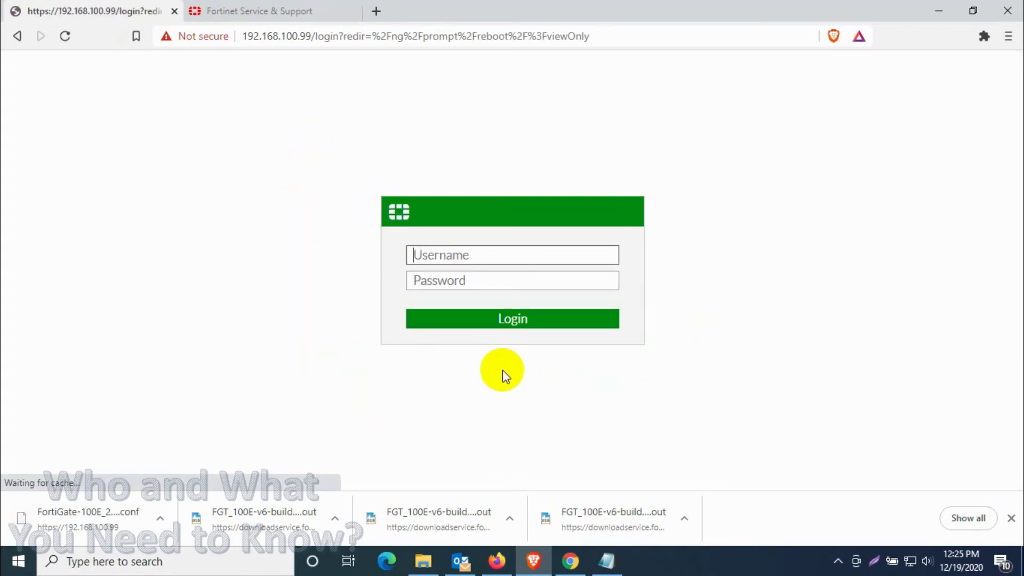
left_click(1012, 519)
Step: Sign in as admin with the account password
left_click(456, 278)
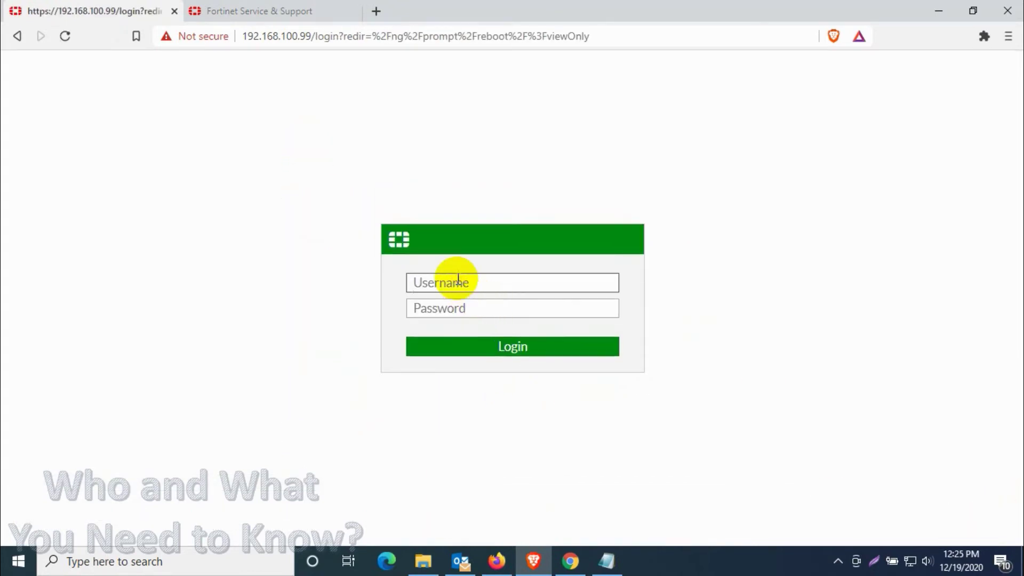
type("admin")
key("Tab")
type("***********")
key("Return")
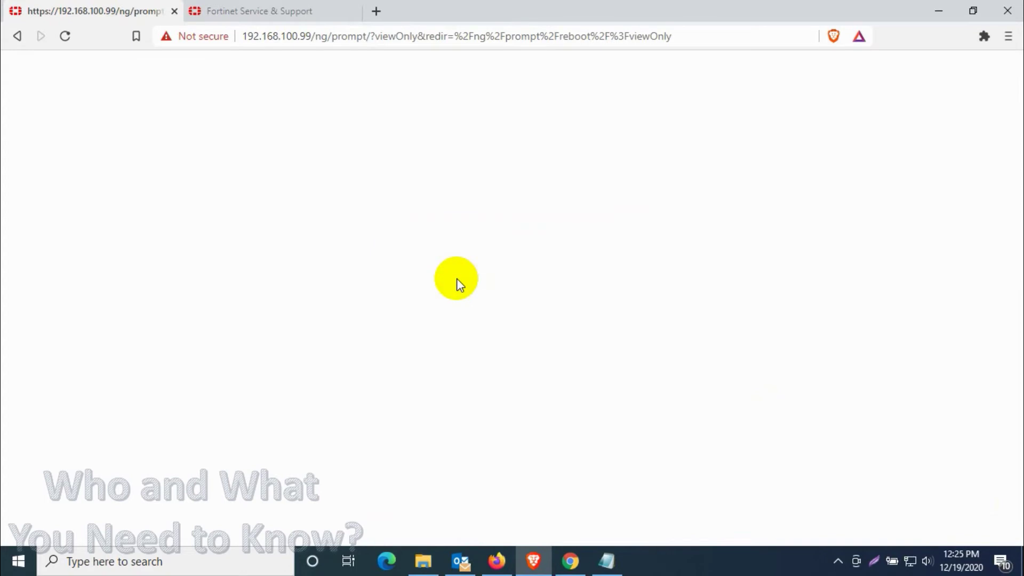
Step: Check the upgrade path on the support site, postpone FortiGate Setup, and expand System
left_click(267, 11)
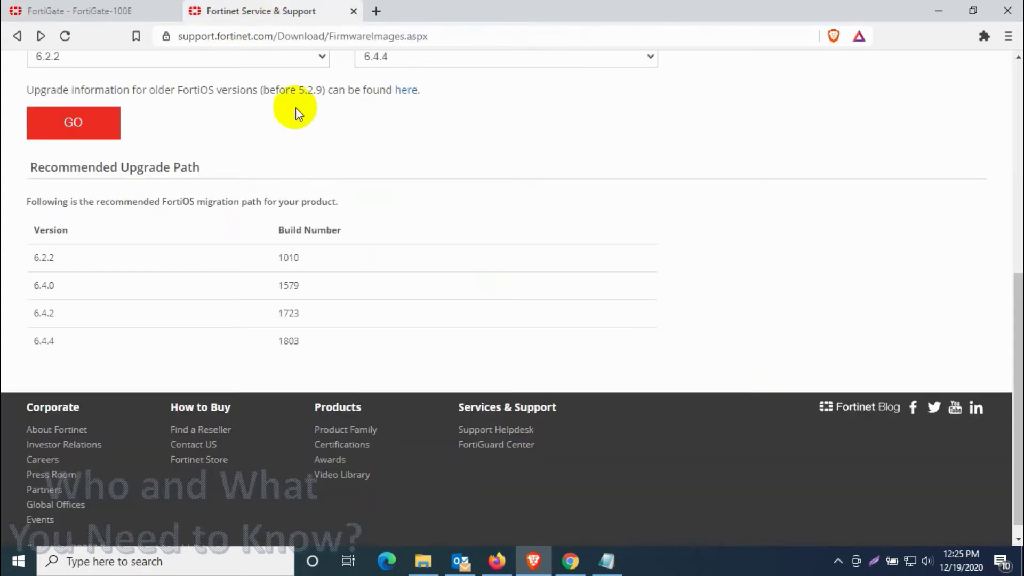
left_click(17, 7)
left_click(572, 382)
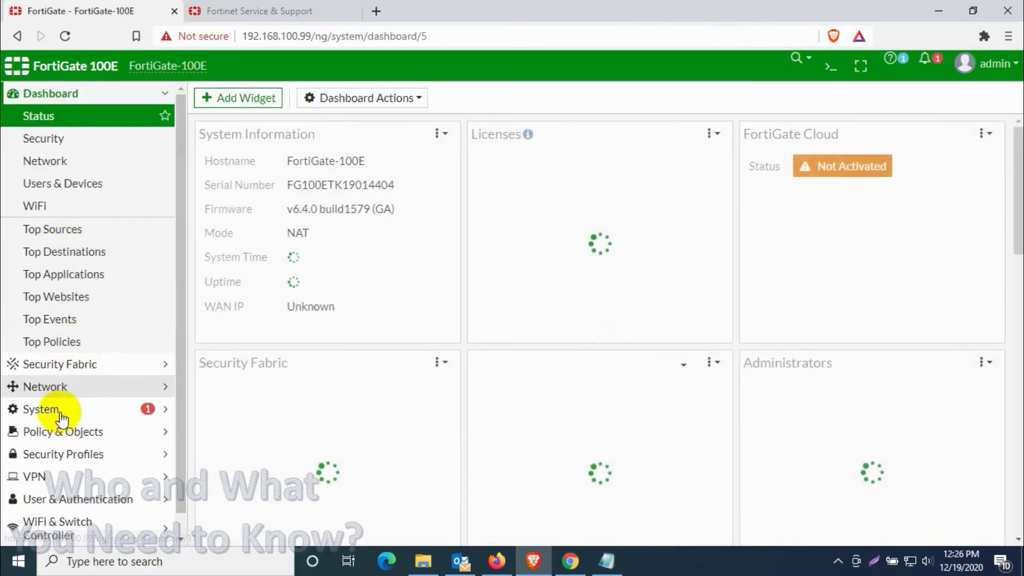
left_click(57, 408)
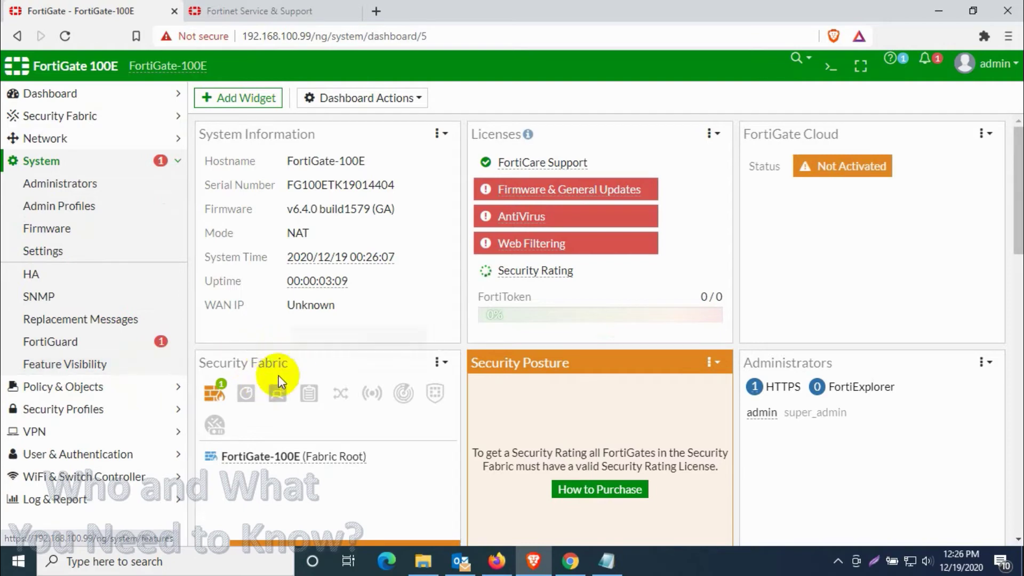
Step: On the Firmware page, load the FGT_100E-v6-build1723-FORTINET.out image for upload
left_click(85, 237)
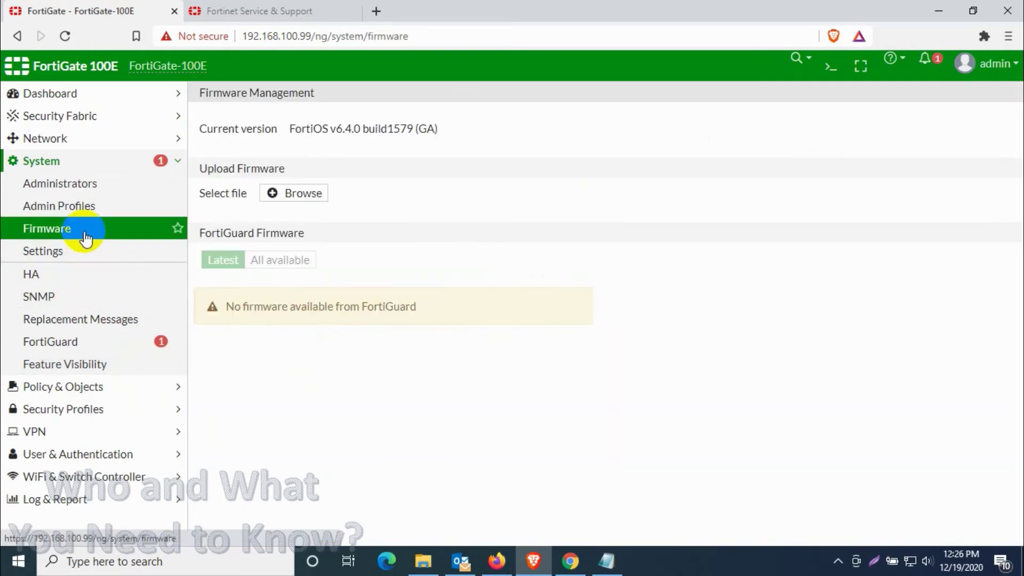
left_click(290, 196)
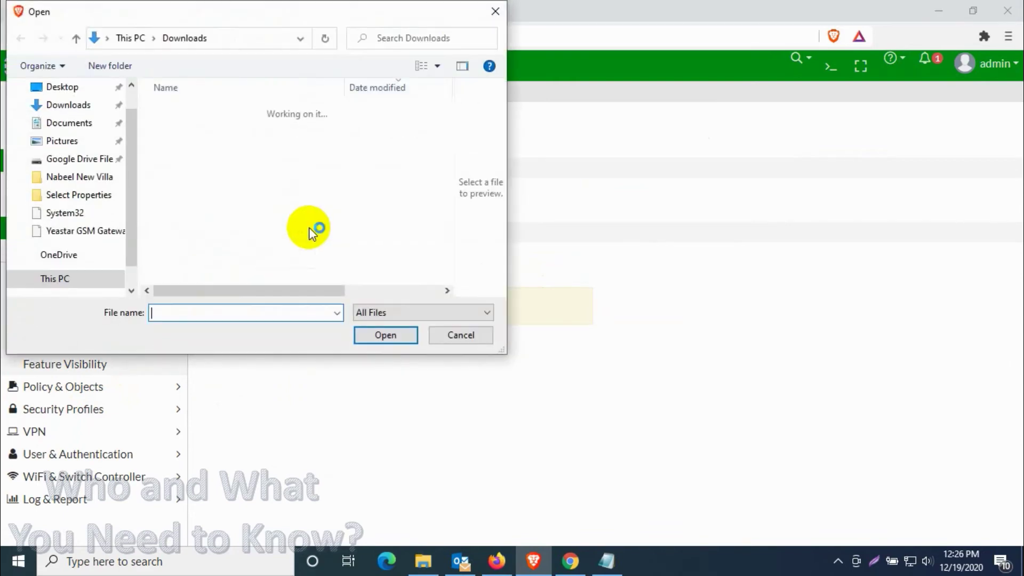
left_click(492, 12)
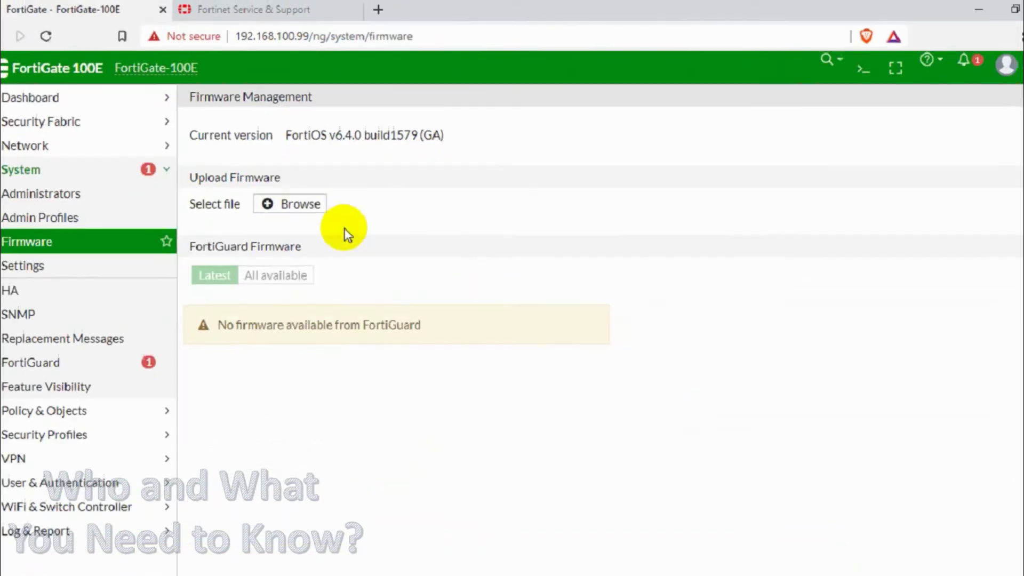
left_click(261, 382)
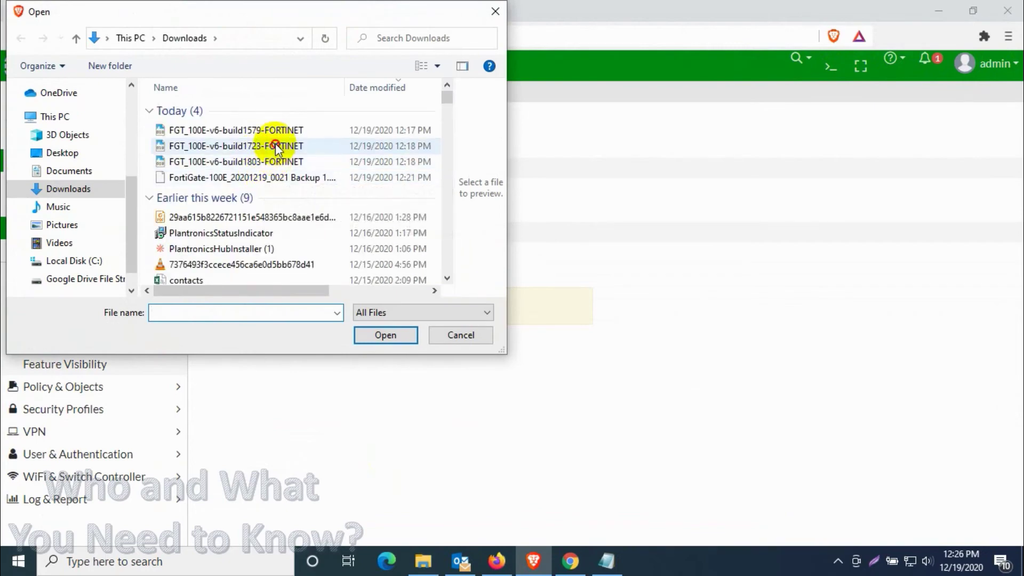
double_click(281, 147)
Step: Back up the config, confirm the v6.4.2 upgrade, and save the .conf backup
left_click(340, 368)
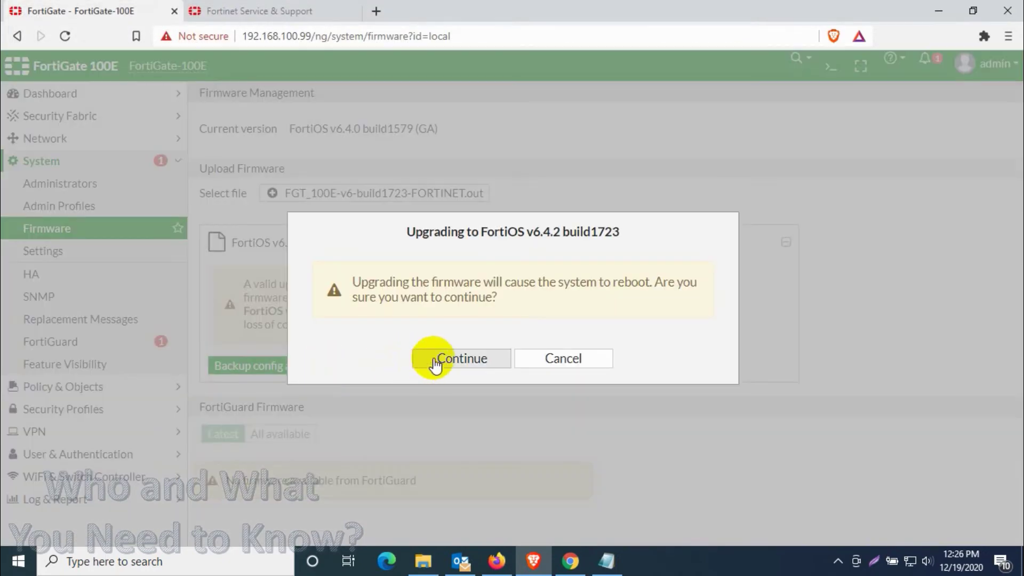
left_click(435, 363)
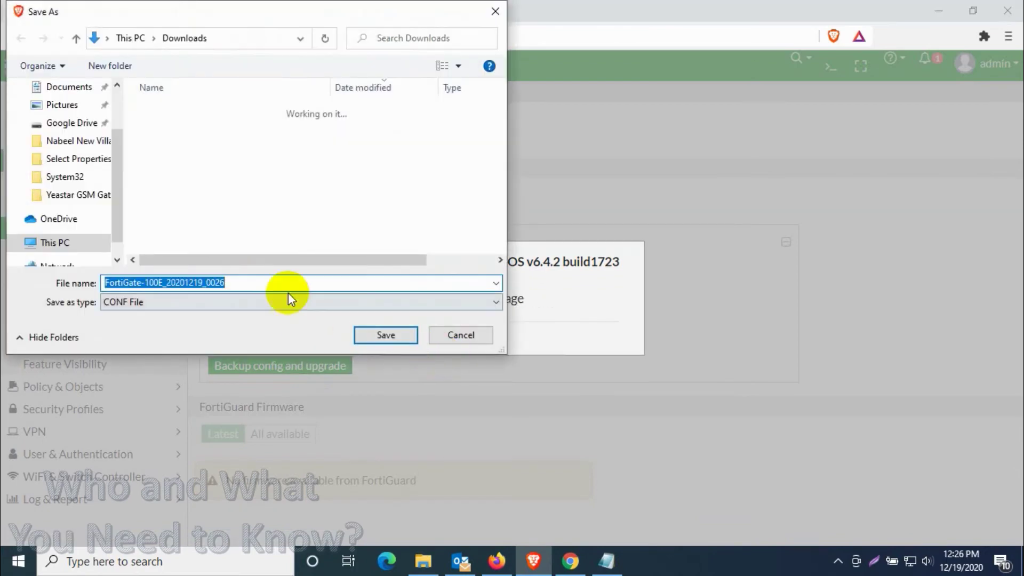
left_click(278, 280)
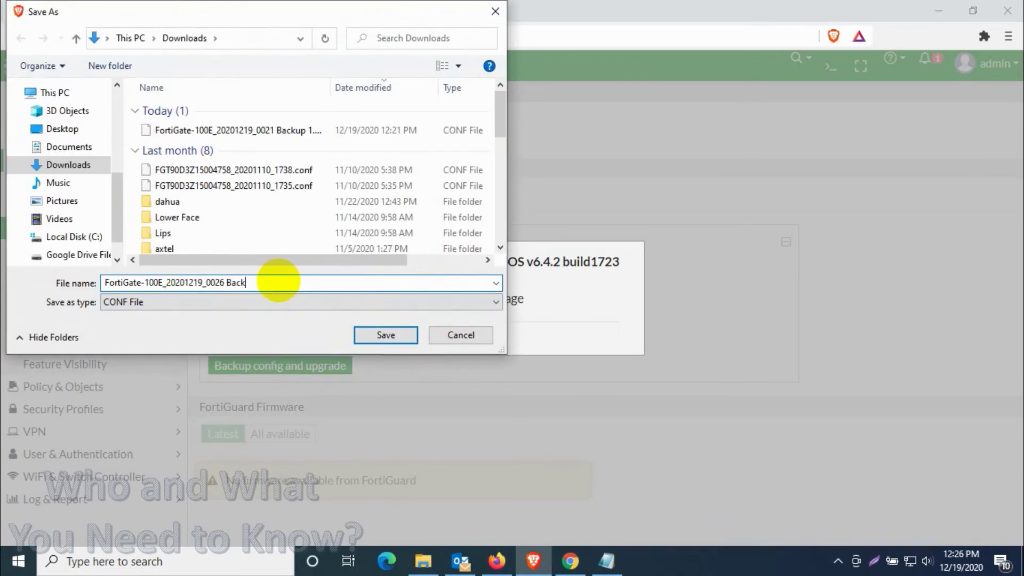
key("Return")
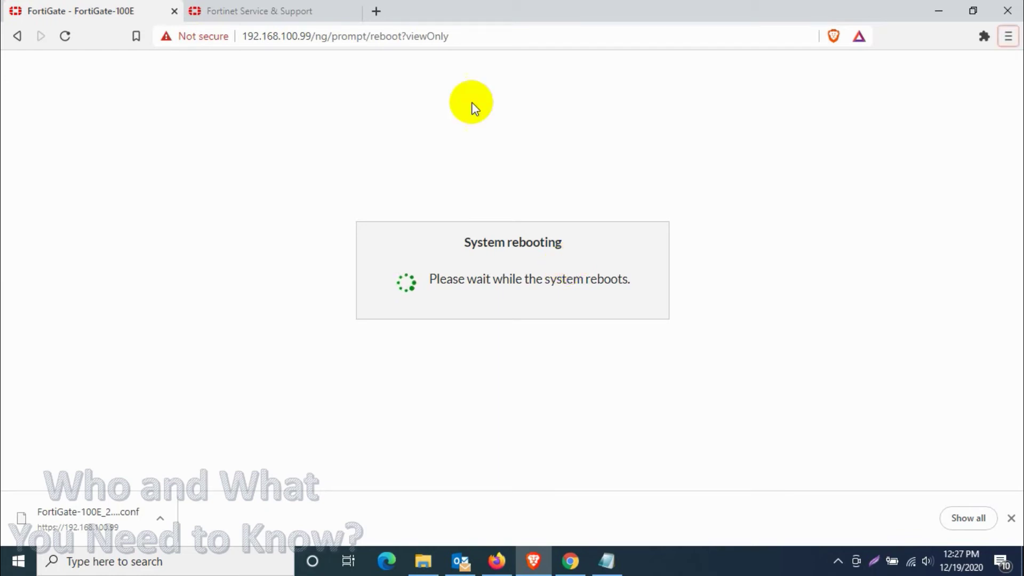
Step: Reload after the reboot and strip /ng/prompt/reboot?viewOnly to load 192.168.100.99
left_click(74, 46)
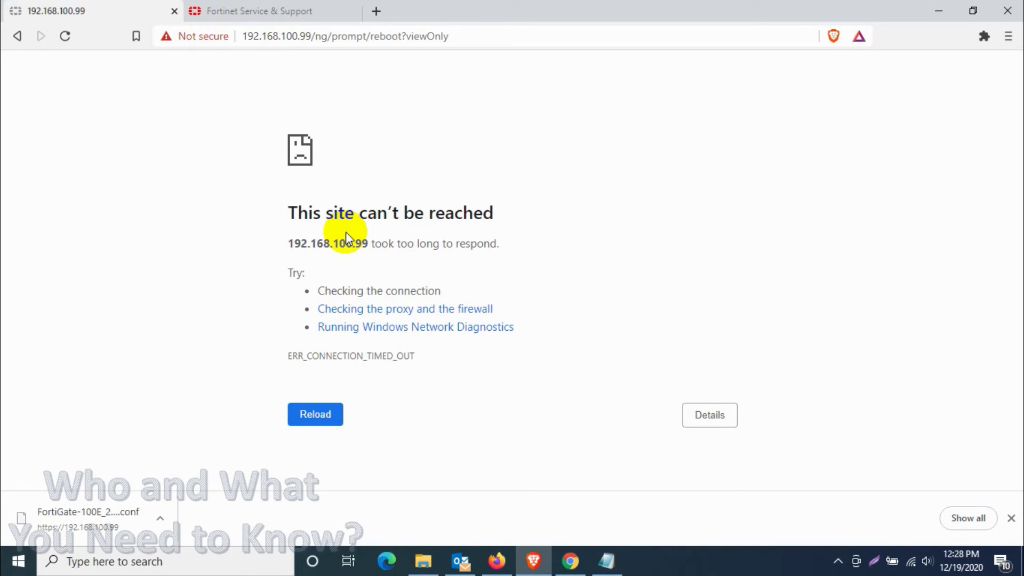
left_click(65, 33)
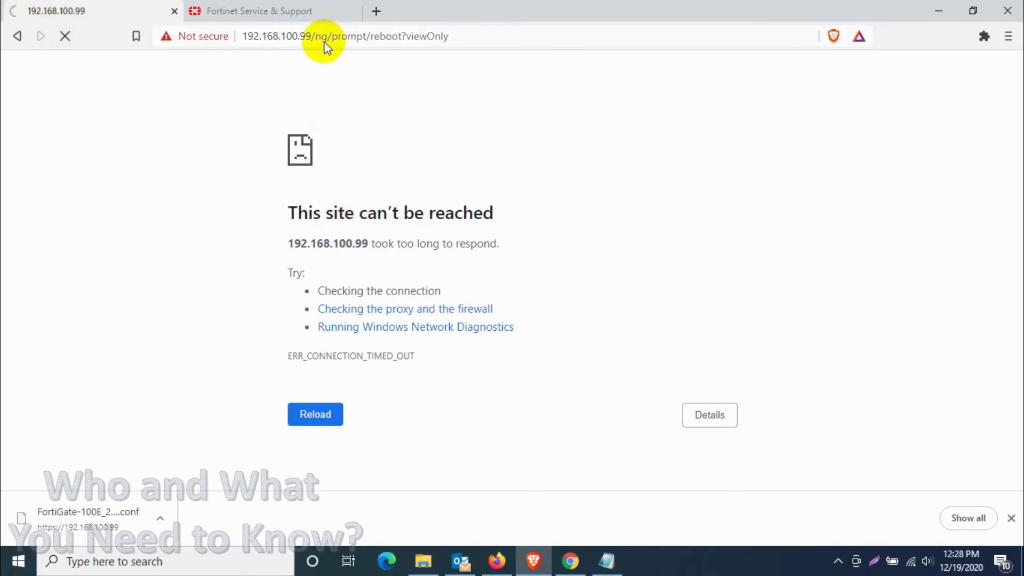
left_click_drag(312, 36, 841, 4)
key("Delete")
key("Return")
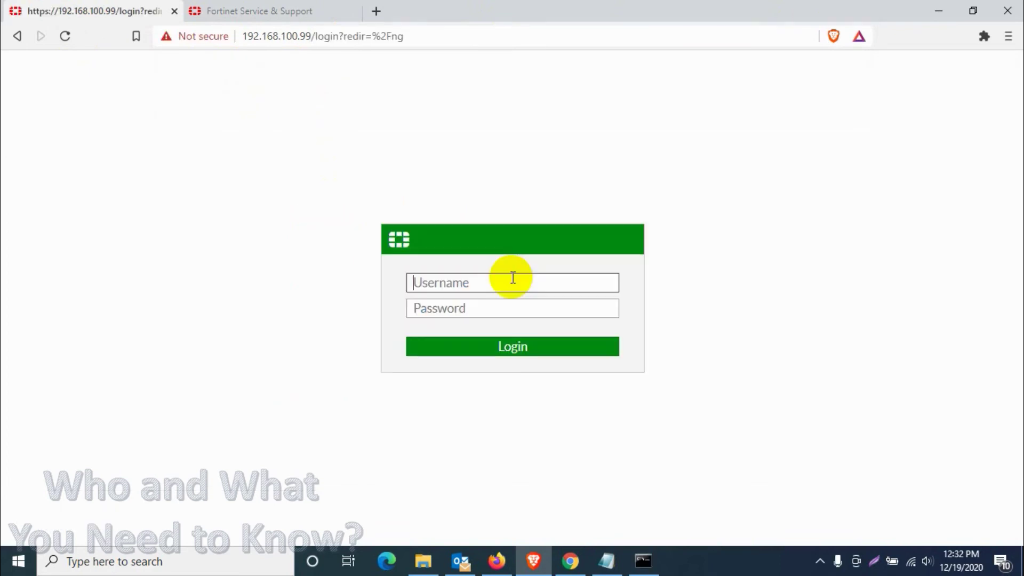
Step: Log in as admin with the pasted password, choose Later on setup, and expand System
type("admin")
key("Tab")
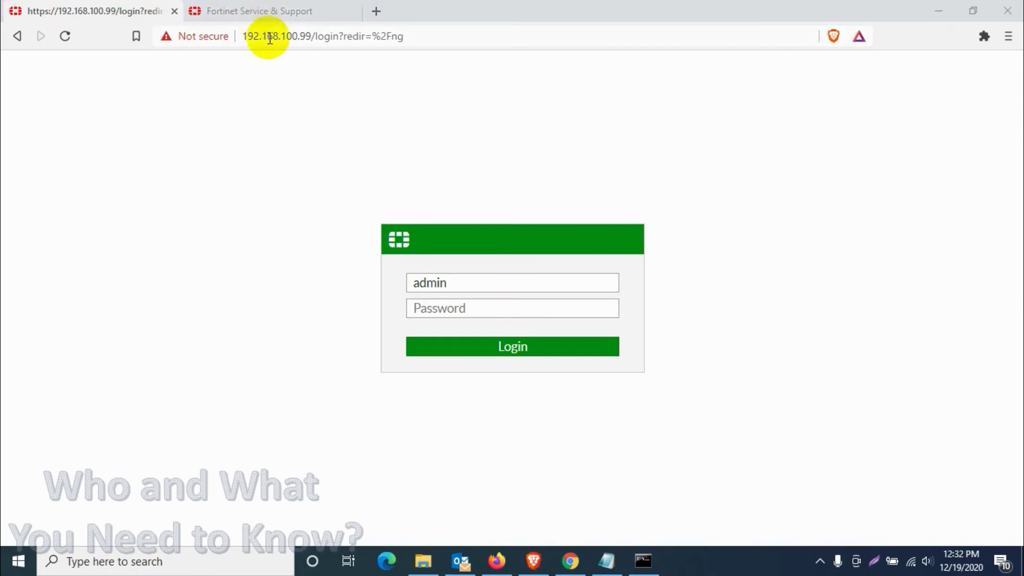
key("ctrl+v")
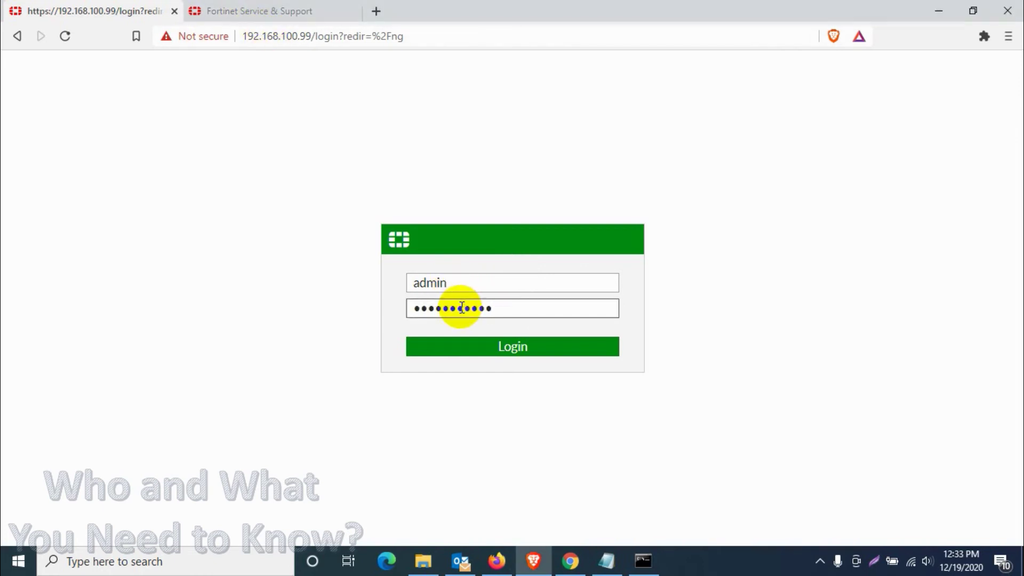
left_click(513, 351)
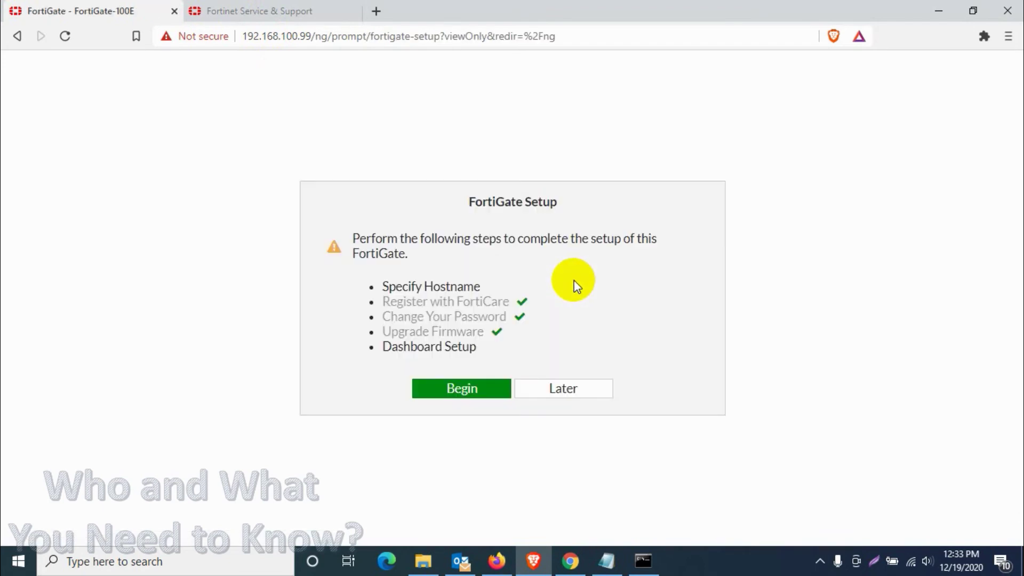
left_click(578, 398)
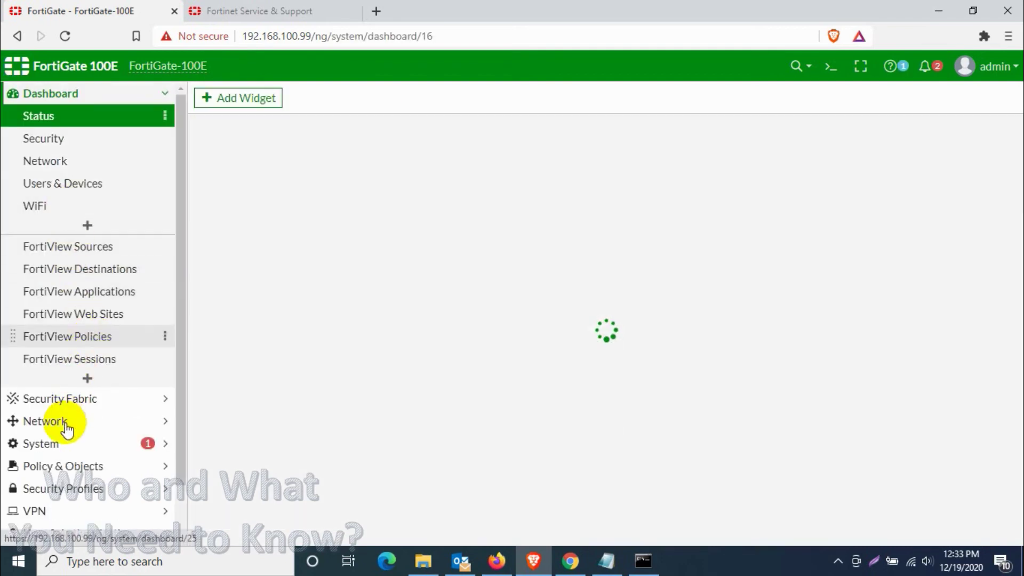
left_click(74, 444)
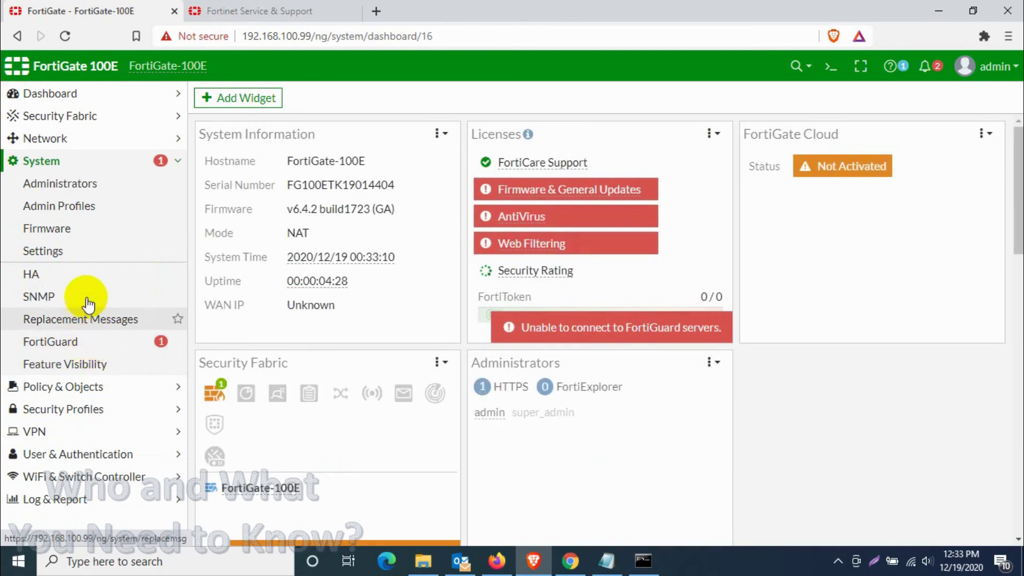
Step: On System > Firmware, load the FGT_100E-v6-build1803-FORTINET.out image for upload
left_click(60, 251)
left_click(60, 230)
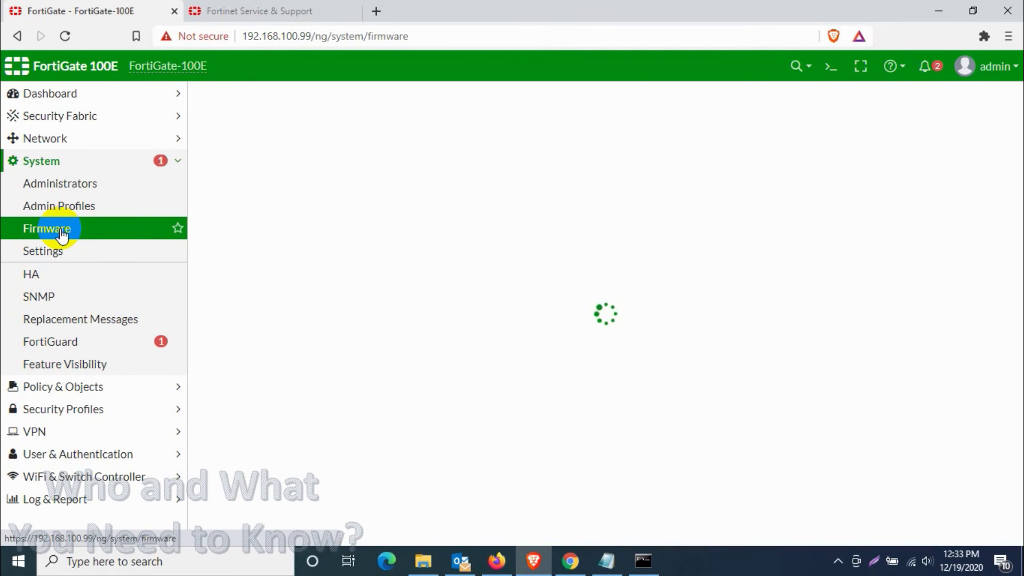
left_click(304, 194)
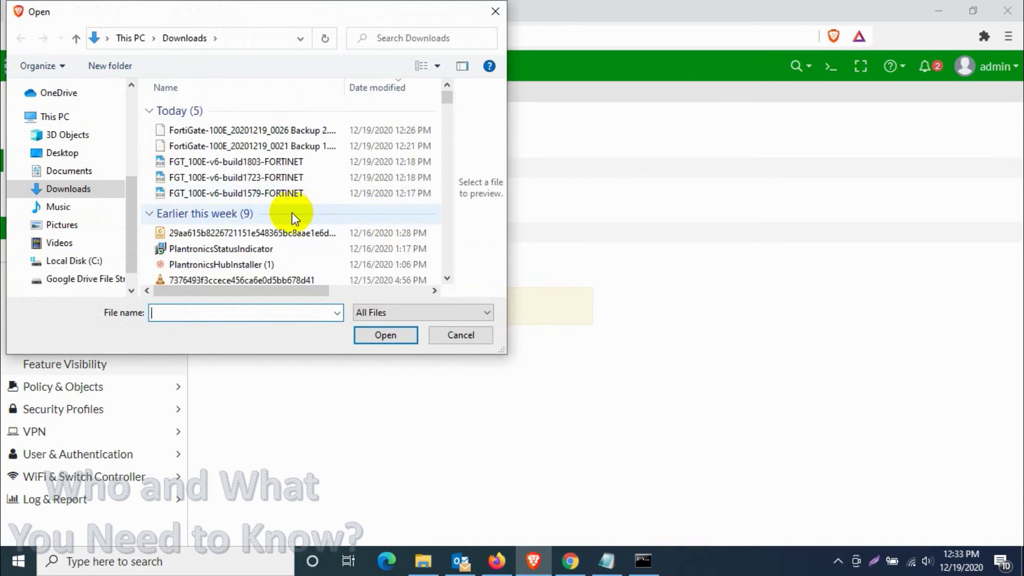
left_click(253, 166)
double_click(253, 165)
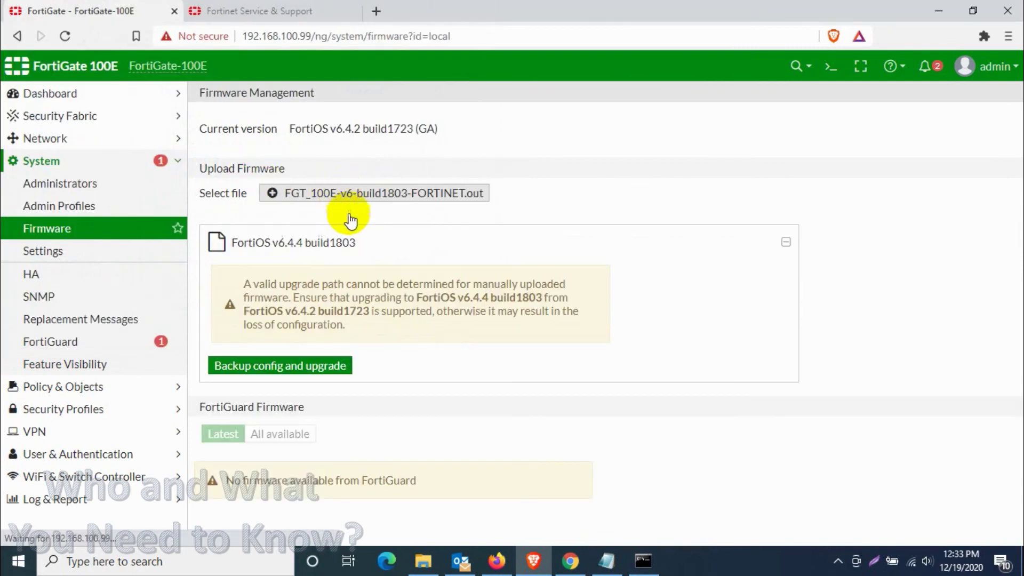
Step: Back up the config, confirm the v6.4.4 upgrade, and save the backup with 'backup 3' appended
left_click(270, 366)
left_click(431, 355)
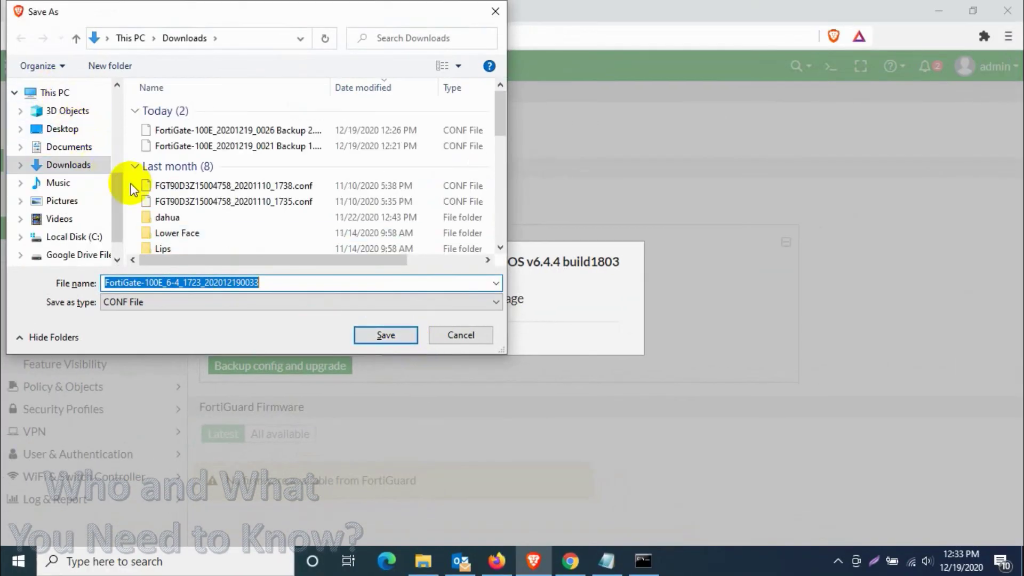
left_click(273, 282)
type("backup 3")
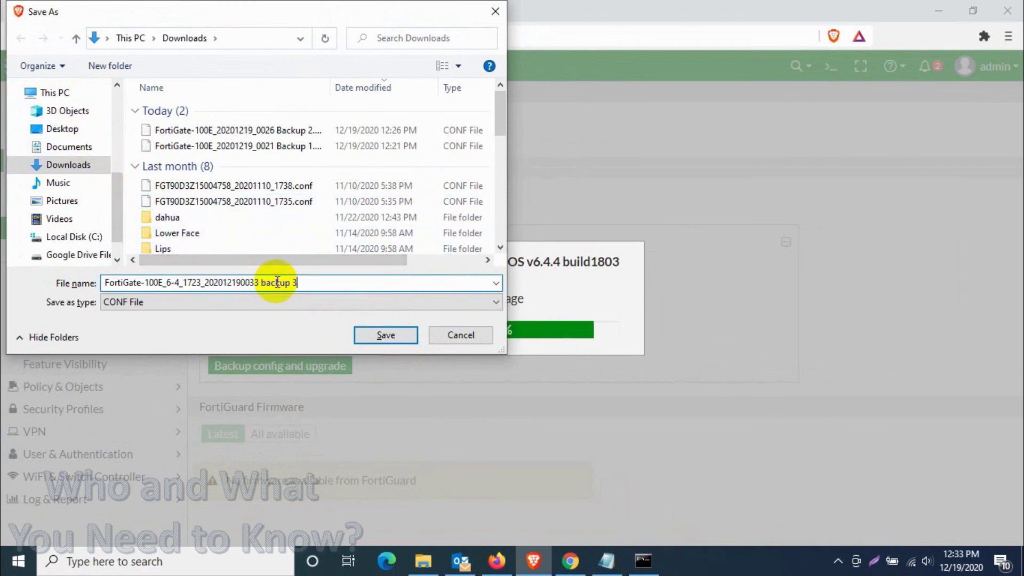
key("Return")
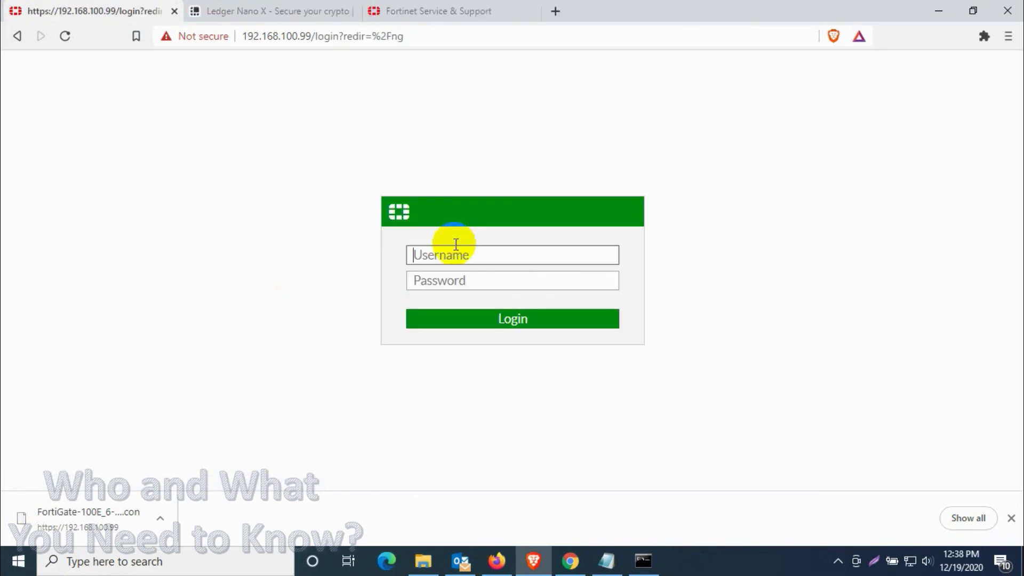
Step: Log in as admin, choose Later on FortiGate Setup, and dismiss the FortiOS 6.4.4 notice
left_click(455, 254)
type("admin")
key("Tab")
key("ctrl+v")
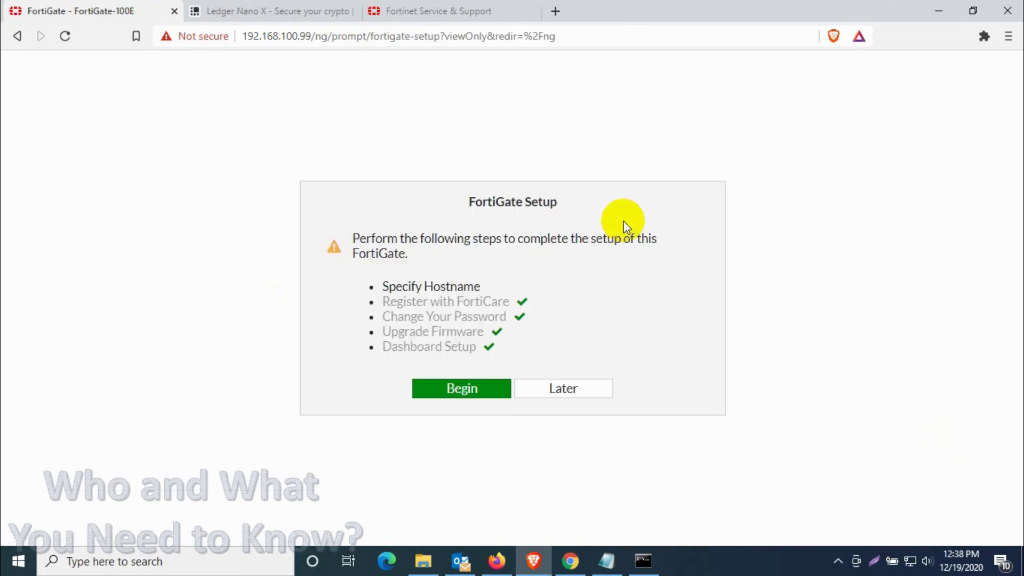
left_click(588, 391)
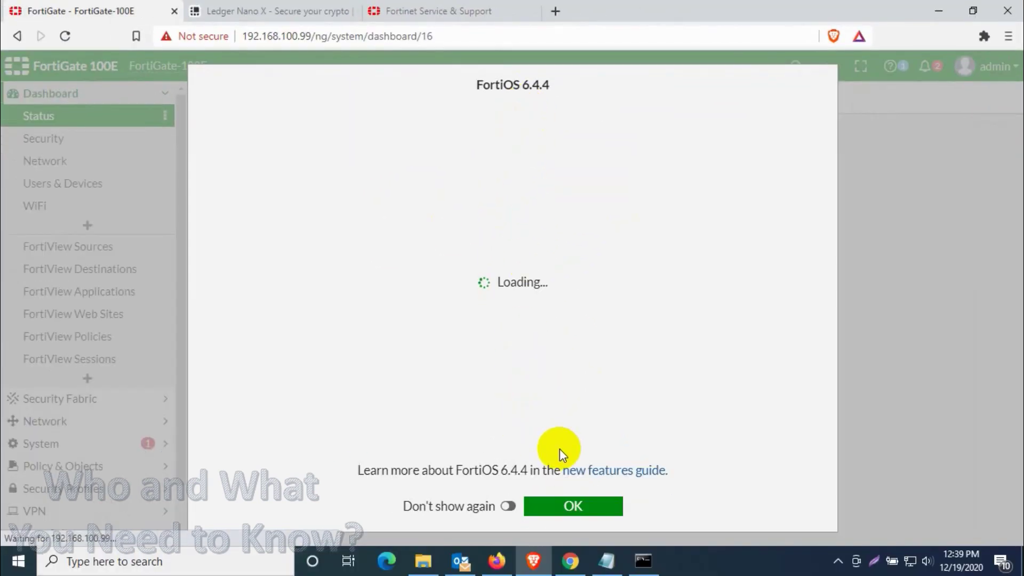
left_click(567, 505)
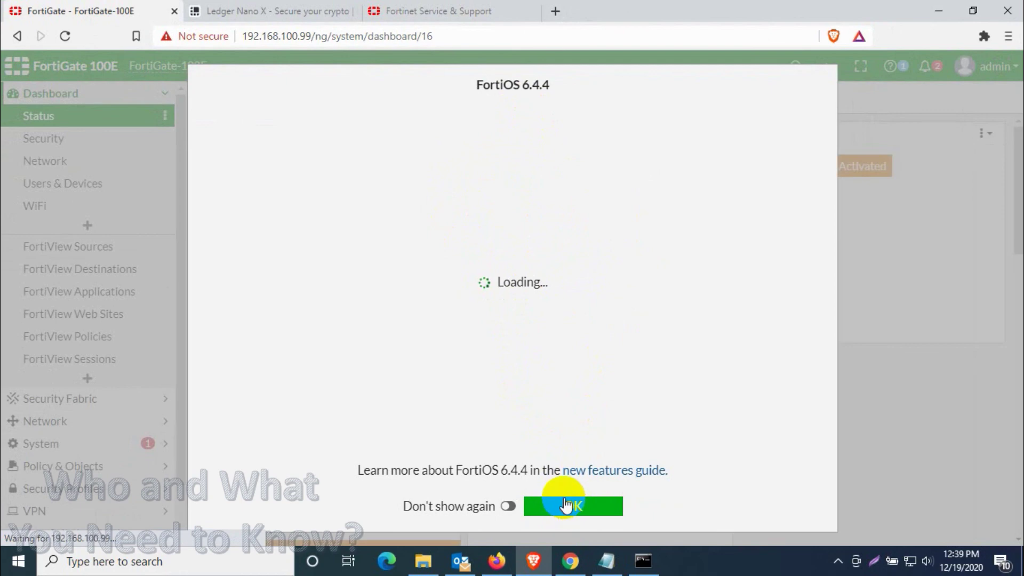